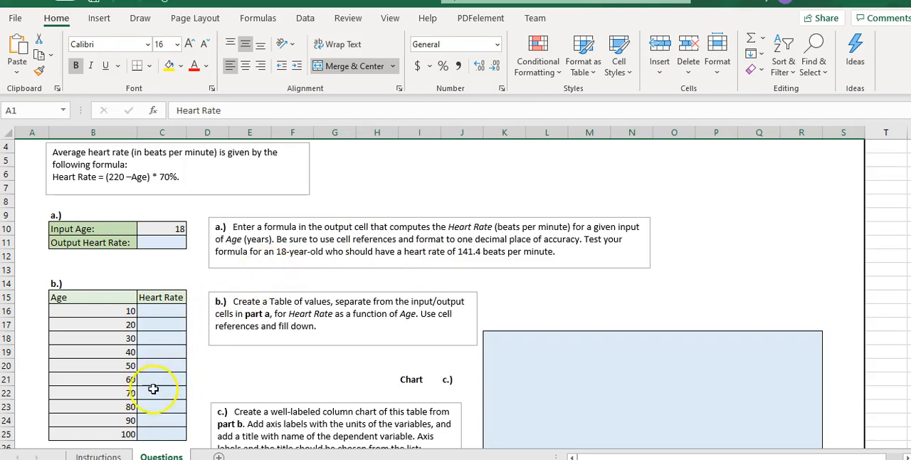
Read the project steps on the Instructions sheet and fill output heart rate cell C11 on the Questions sheet with yellow
{"action": "left_click", "coordinate": [100, 455]}
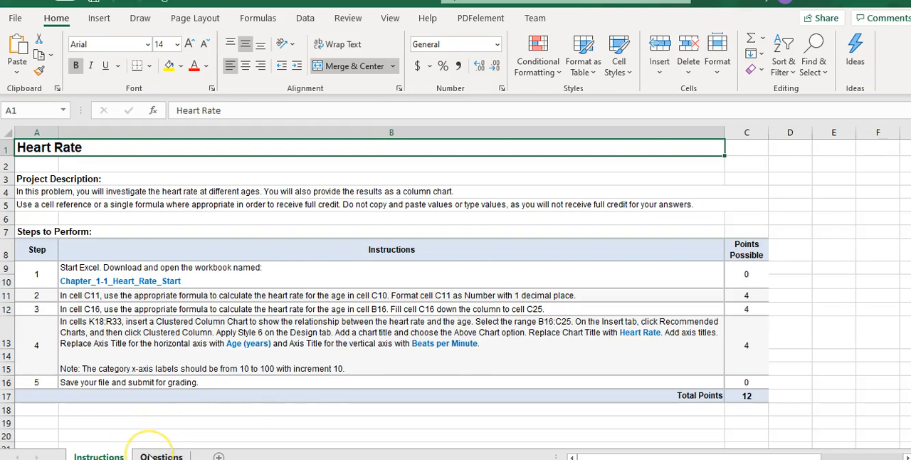
{"action": "left_click", "coordinate": [161, 457]}
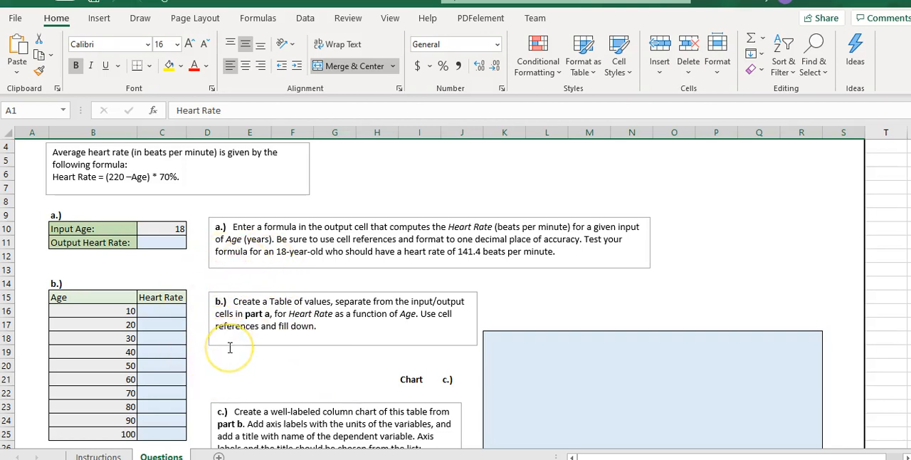
{"action": "left_click", "coordinate": [97, 454]}
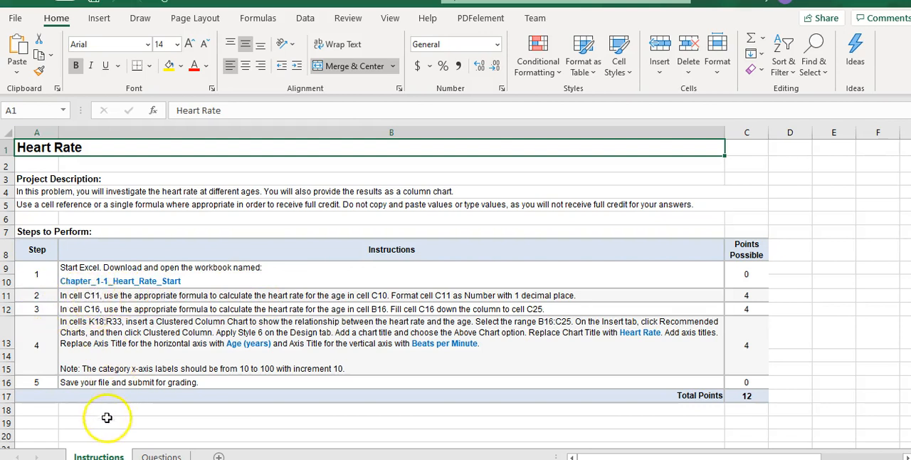
{"action": "left_click", "coordinate": [158, 456]}
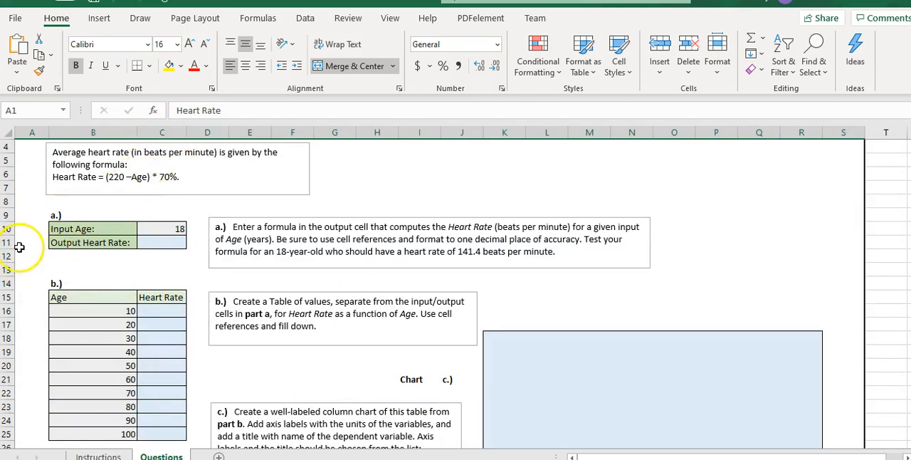
{"action": "left_click", "coordinate": [155, 242]}
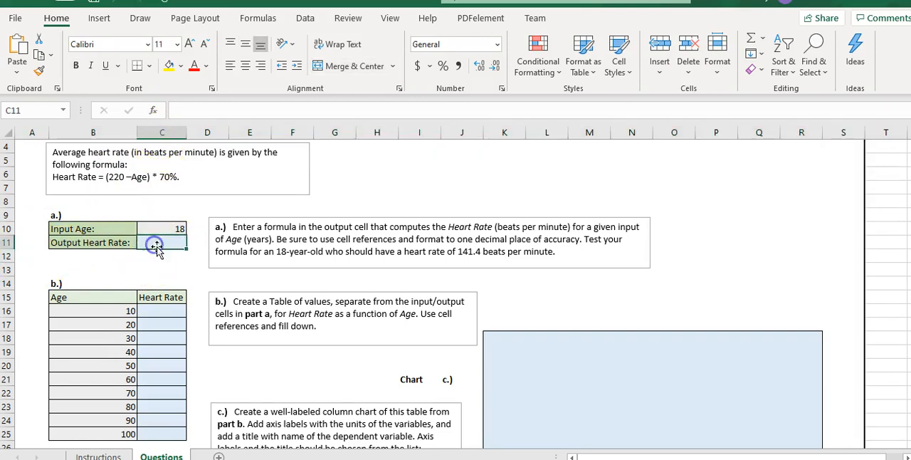
{"action": "left_click", "coordinate": [169, 65]}
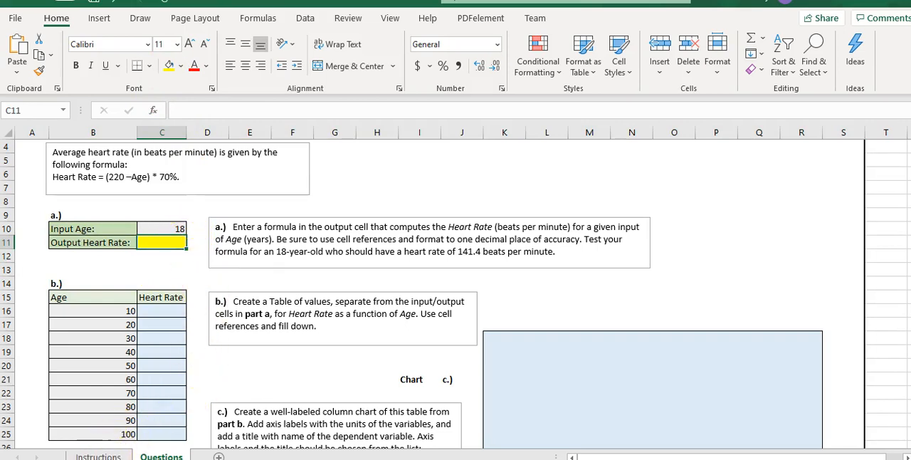
Check the instructions for C11 and the given heart rate formula, and write the worked example (220-18)*70% as text in cell C9
{"action": "left_click", "coordinate": [103, 457]}
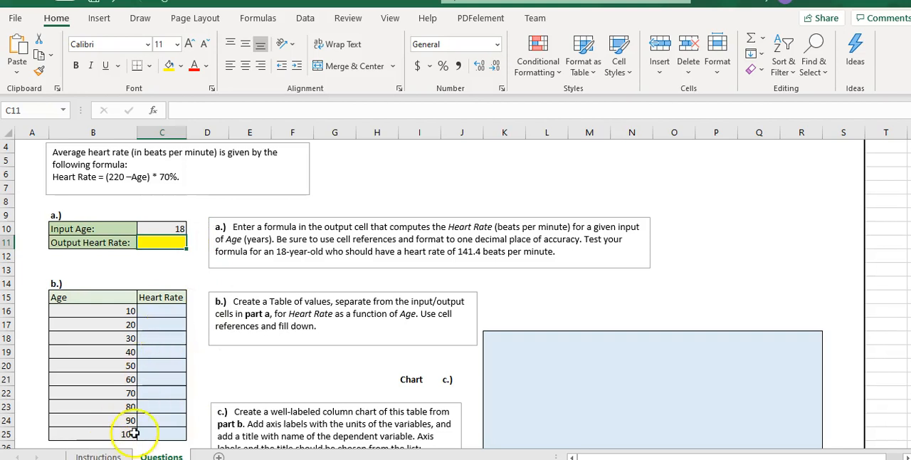
{"action": "left_click", "coordinate": [115, 455]}
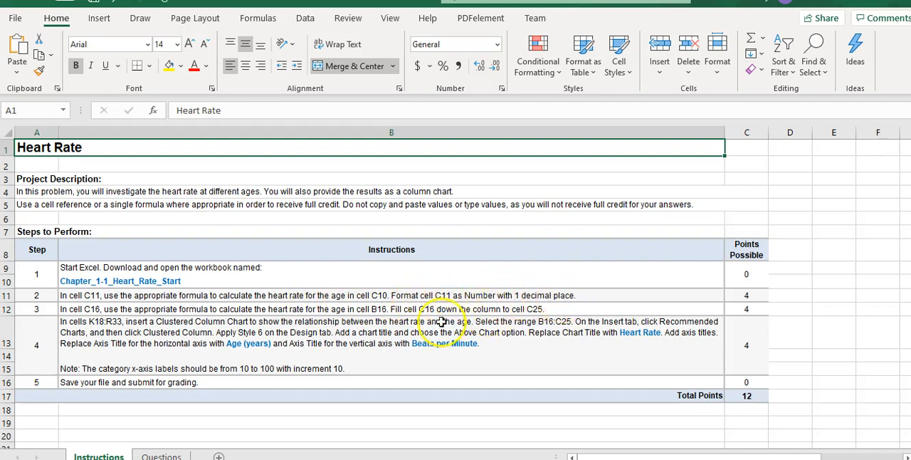
{"action": "left_click", "coordinate": [163, 455]}
{"action": "left_click", "coordinate": [175, 240]}
{"action": "left_click_drag", "start_coordinate": [179, 176], "coordinate": [53, 176]}
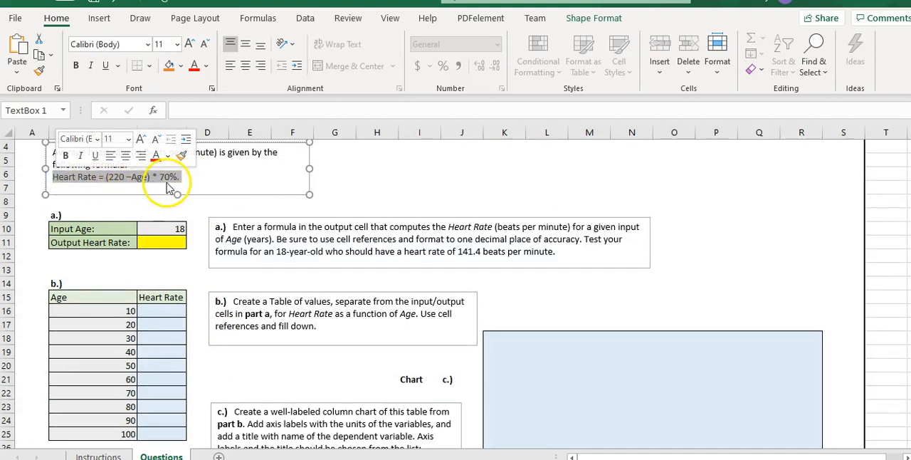
{"action": "left_click", "coordinate": [166, 244]}
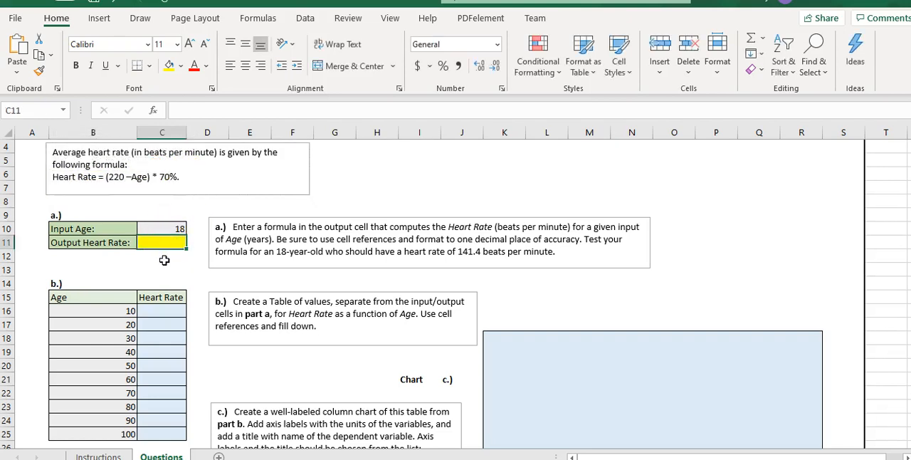
{"action": "left_click", "coordinate": [165, 211]}
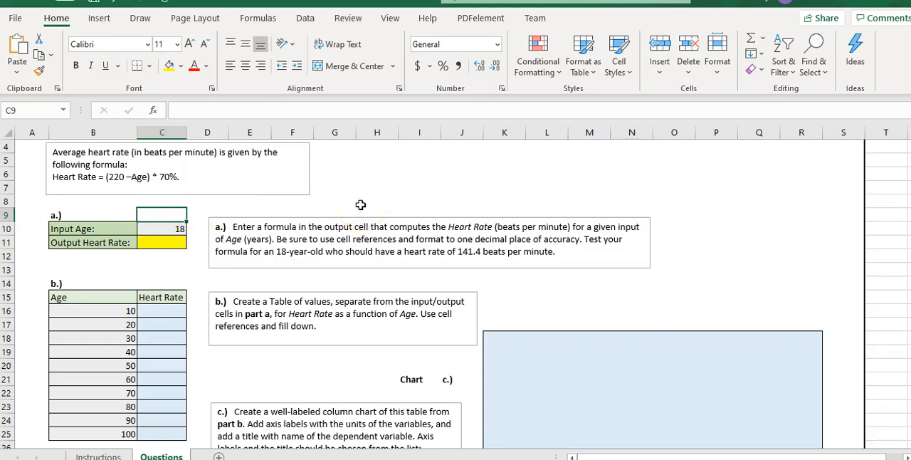
{"action": "type", "text": "("}
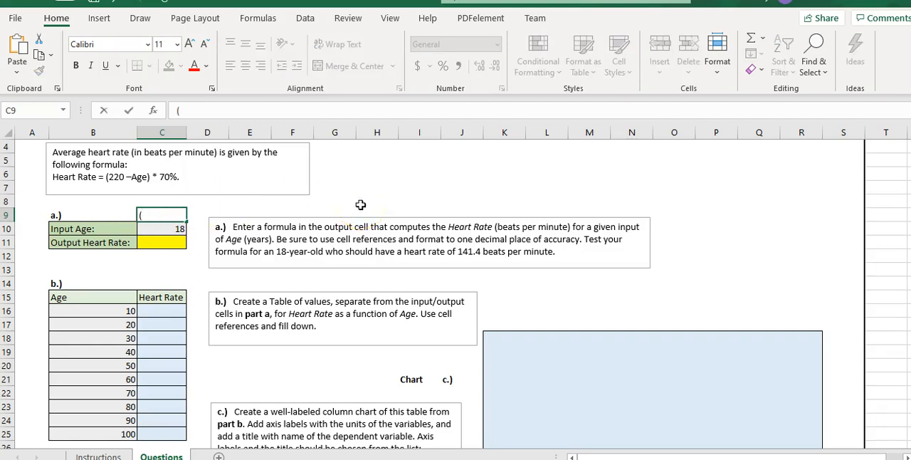
{"action": "type", "text": "220-18)*70%"}
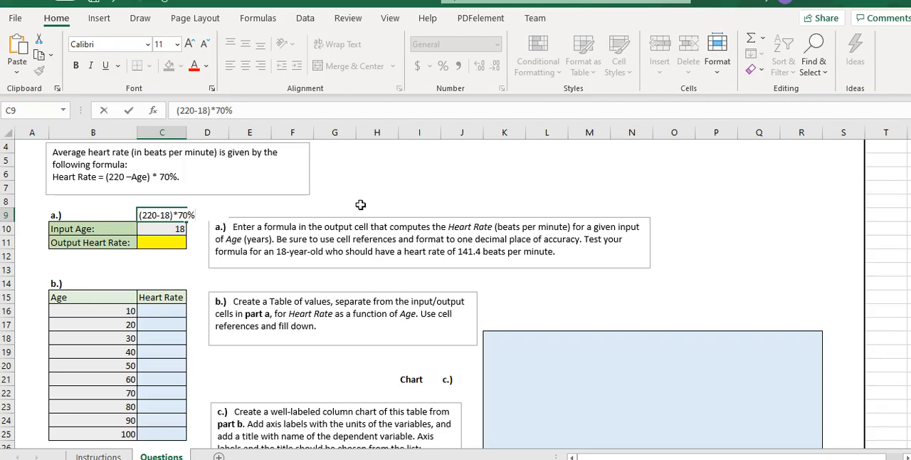
{"action": "key", "text": "Return"}
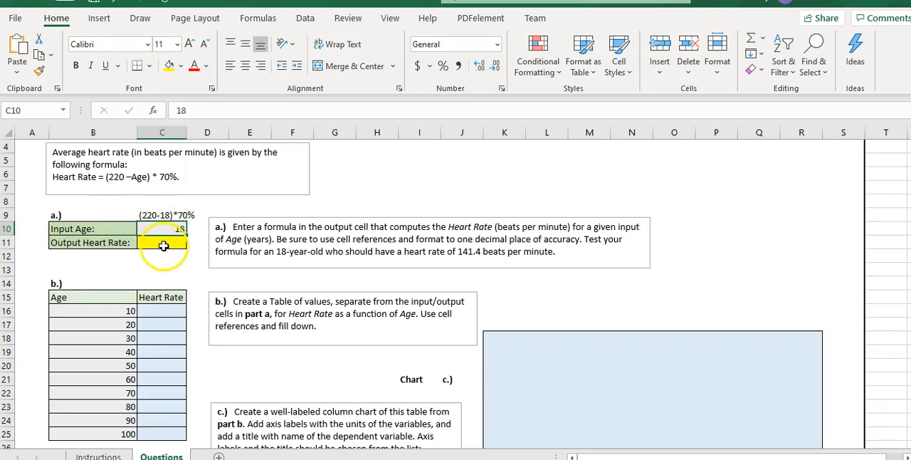
Write the cell-reference version of the calculation, (220-C10)*70%, as text in cell C8
{"action": "left_click", "coordinate": [142, 206]}
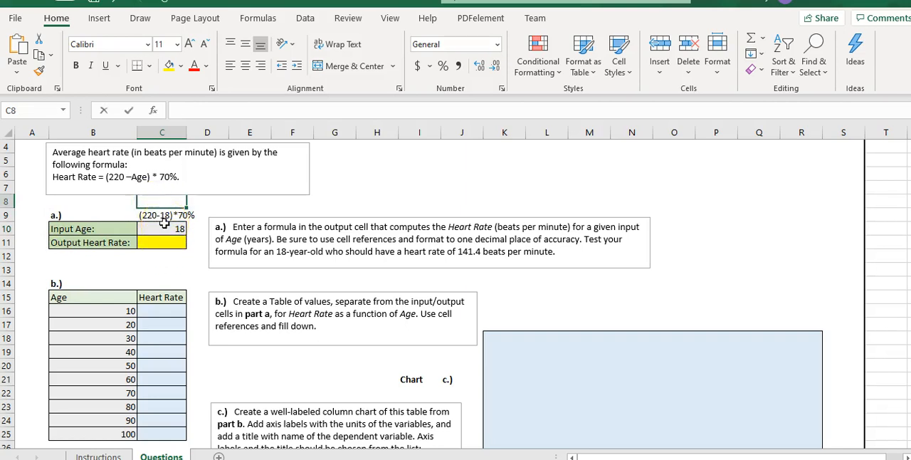
{"action": "type", "text": "(220-C10)*70%"}
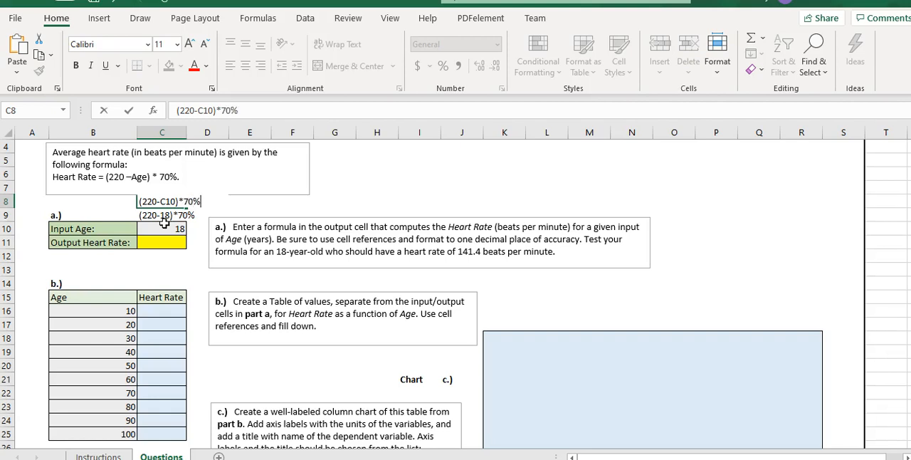
{"action": "key", "text": "Return"}
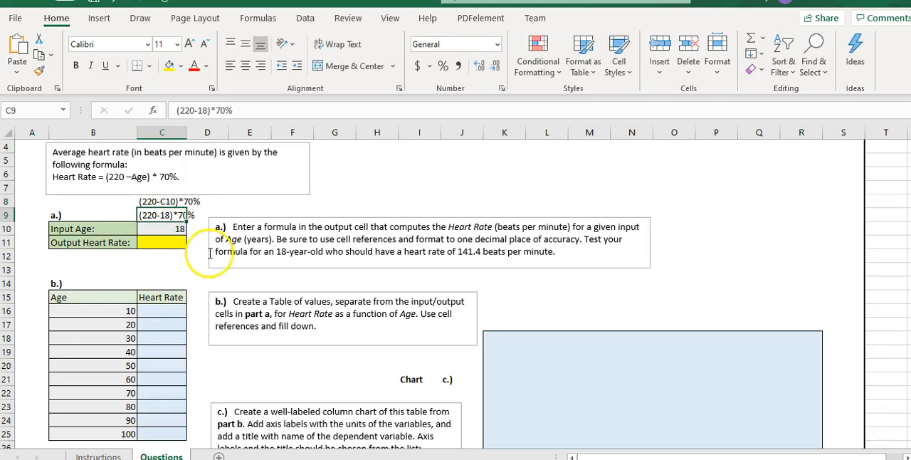
Enter the heart rate formula =(220-C10)*70% in output cell C11
{"action": "left_click", "coordinate": [167, 243]}
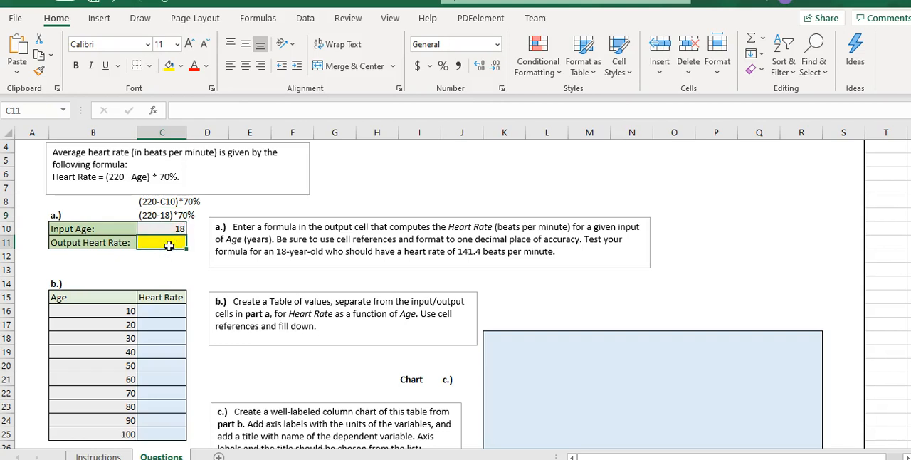
{"action": "type", "text": "="}
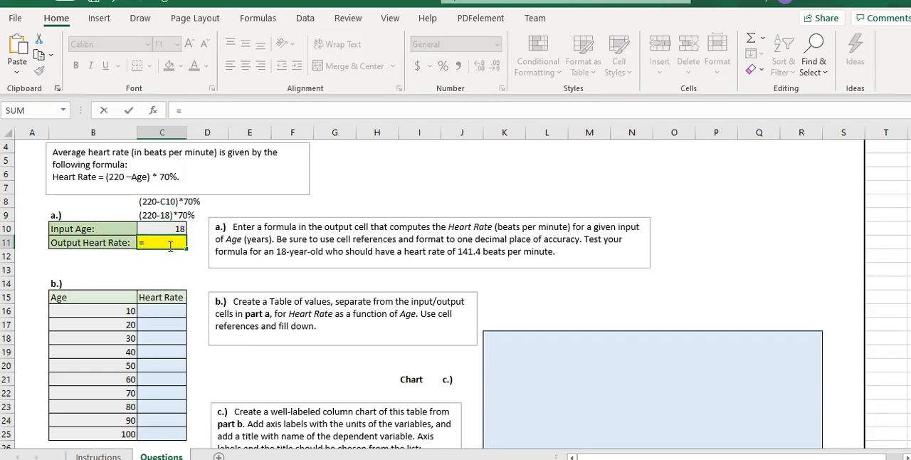
{"action": "type", "text": "(220-C10"}
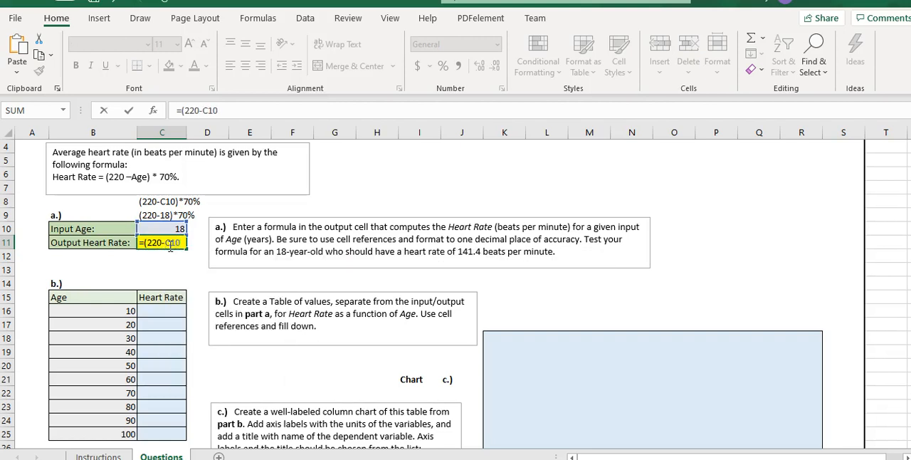
{"action": "type", "text": "*"}
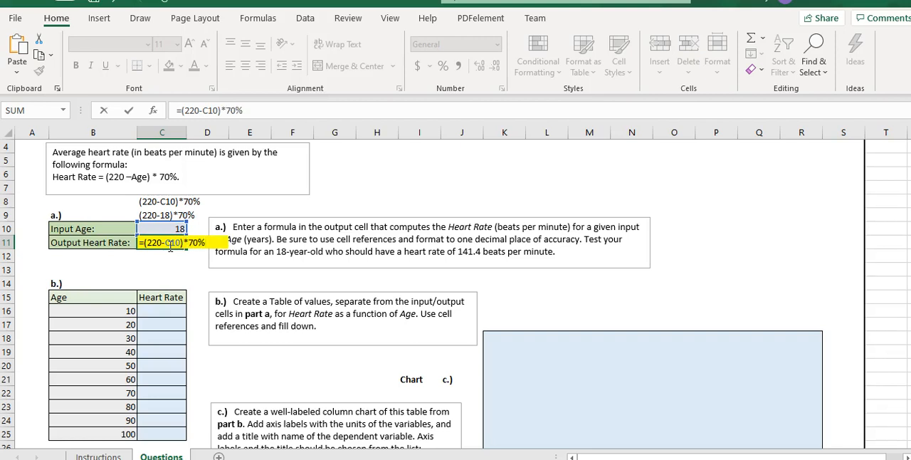
{"action": "key", "text": "Return"}
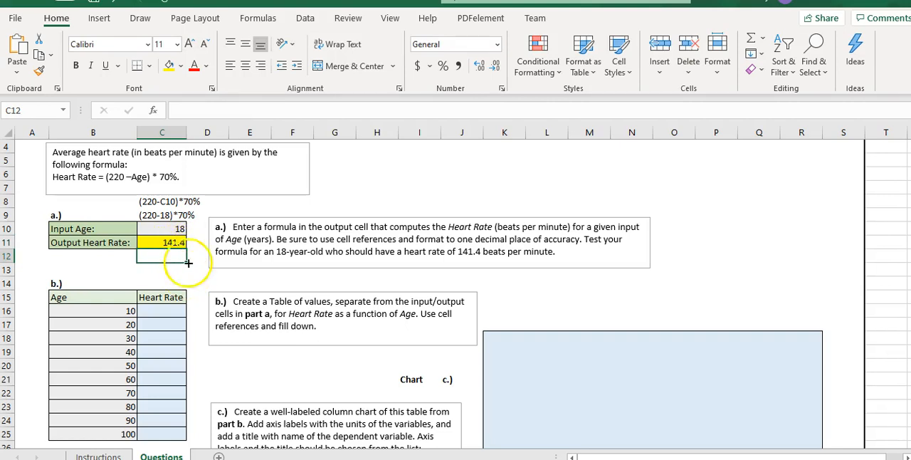
{"action": "left_click", "coordinate": [180, 230]}
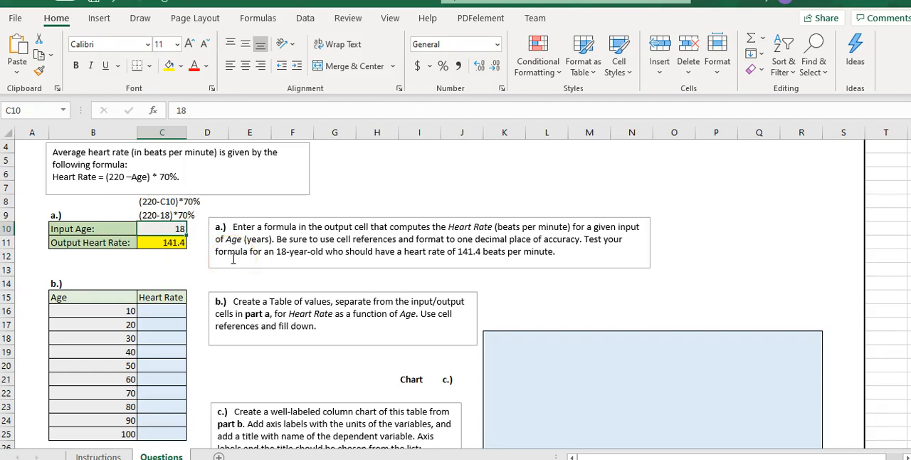
{"action": "key", "text": "ctrl+Right"}
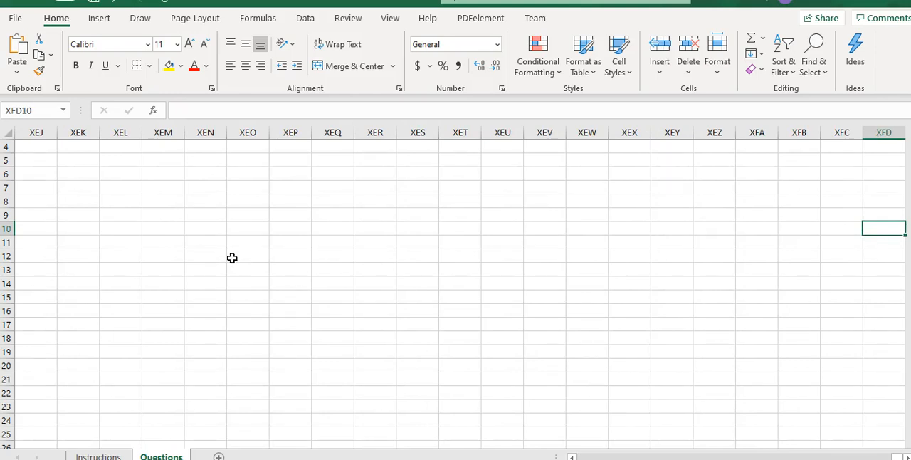
{"action": "key", "text": "Home"}
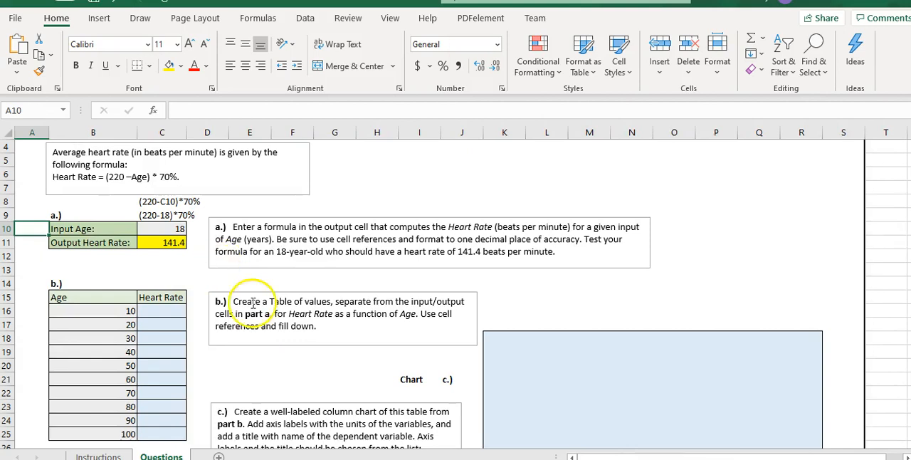
Test the heart rate formula with input ages 16 and 10 in cell C10, and set the age back to 18
{"action": "left_click", "coordinate": [178, 230]}
{"action": "type", "text": "16"}
{"action": "key", "text": "Return"}
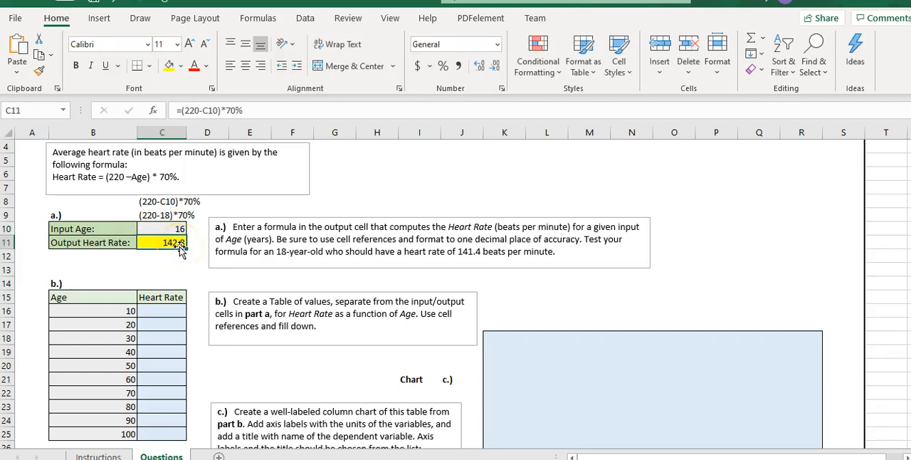
{"action": "left_click", "coordinate": [181, 226]}
{"action": "type", "text": "10"}
{"action": "key", "text": "Return"}
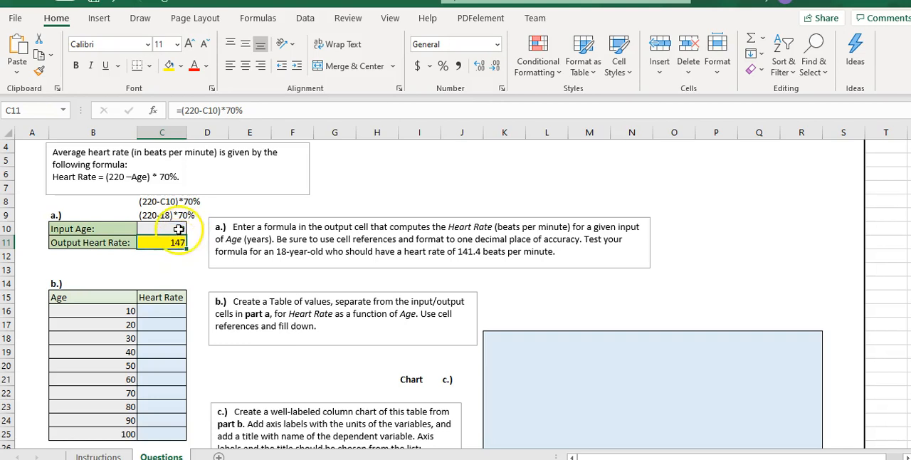
{"action": "left_click", "coordinate": [178, 228]}
{"action": "type", "text": "18"}
{"action": "key", "text": "Return"}
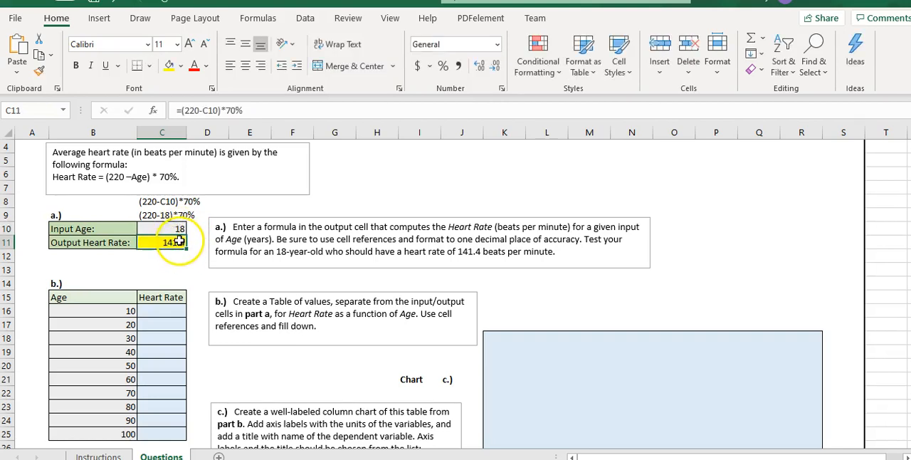
Check the required format on the Instructions sheet and format cell C11 on the Questions sheet as Number with one decimal place
{"action": "left_click", "coordinate": [95, 455]}
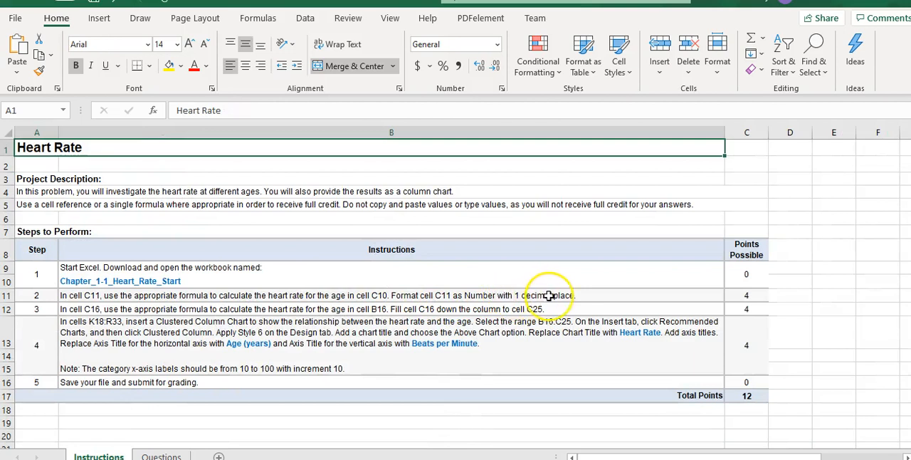
{"action": "left_click", "coordinate": [161, 454]}
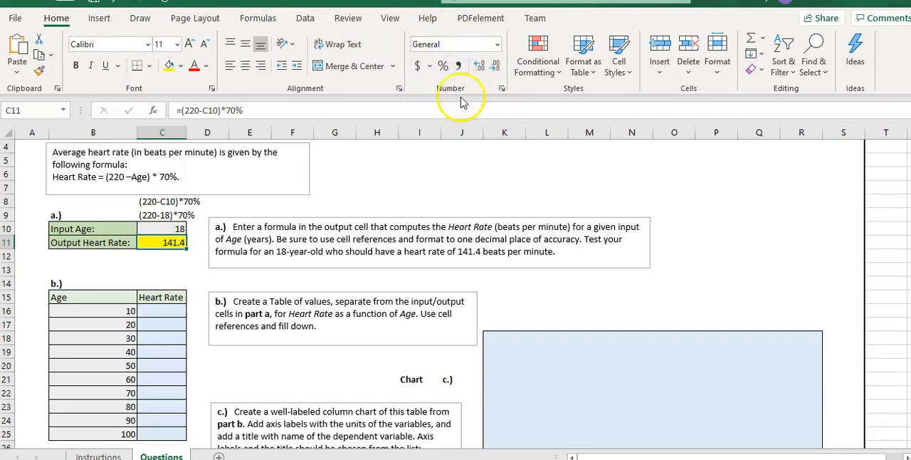
{"action": "left_click", "coordinate": [497, 45]}
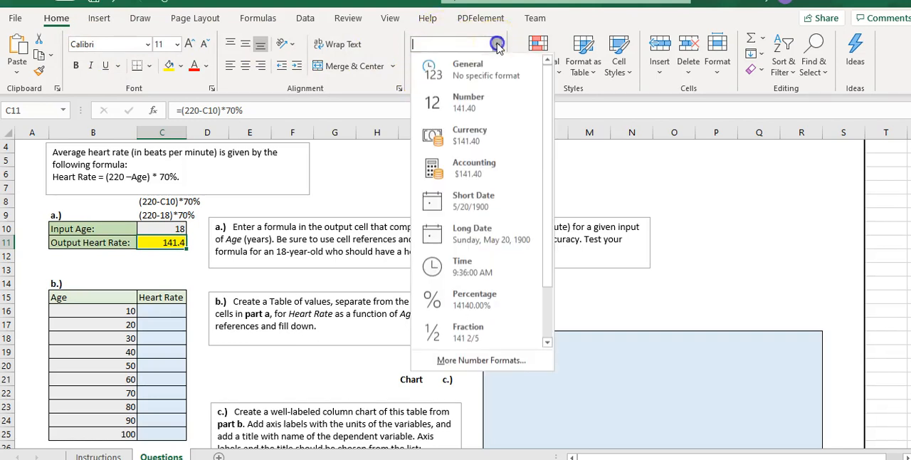
{"action": "left_click", "coordinate": [487, 109]}
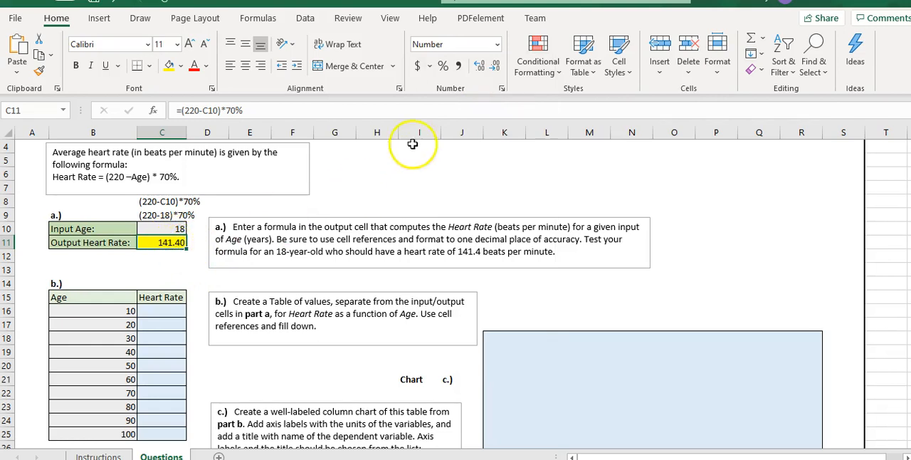
{"action": "left_click", "coordinate": [482, 71]}
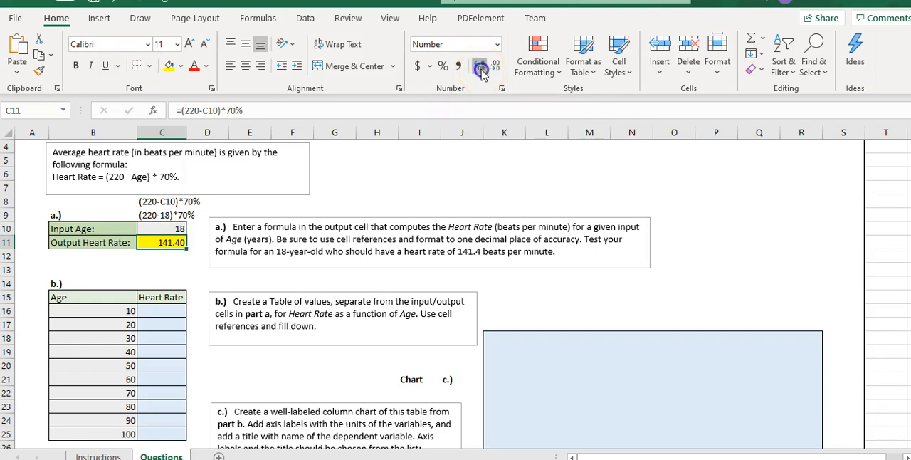
{"action": "left_click", "coordinate": [482, 72]}
{"action": "left_click", "coordinate": [496, 71]}
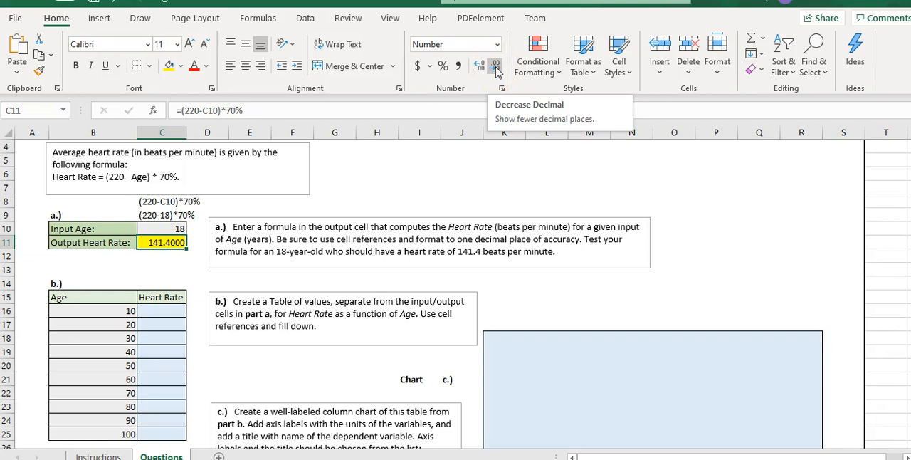
{"action": "left_click", "coordinate": [496, 71]}
{"action": "left_click", "coordinate": [496, 71]}
{"action": "left_click", "coordinate": [497, 68]}
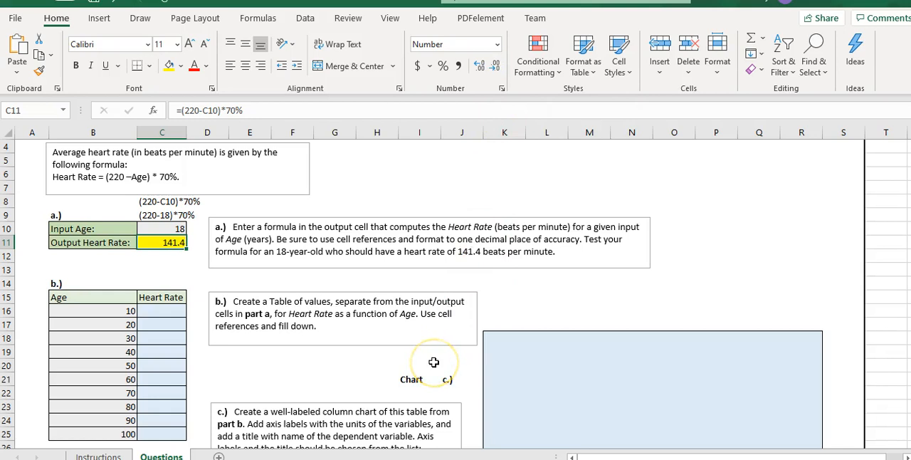
Check the heart rate table requirement on the Instructions sheet and fill cell C16 on the Questions sheet with yellow
{"action": "left_click", "coordinate": [87, 455]}
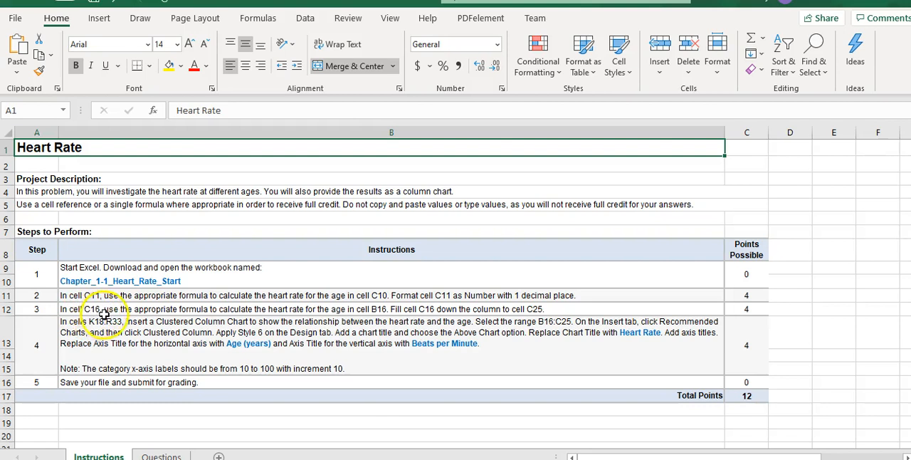
{"action": "left_click", "coordinate": [146, 455]}
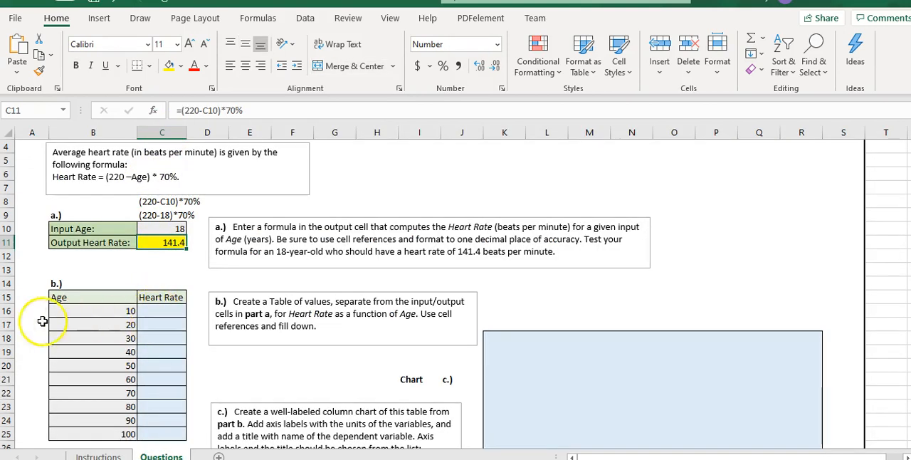
{"action": "left_click", "coordinate": [166, 311]}
{"action": "left_click", "coordinate": [169, 65]}
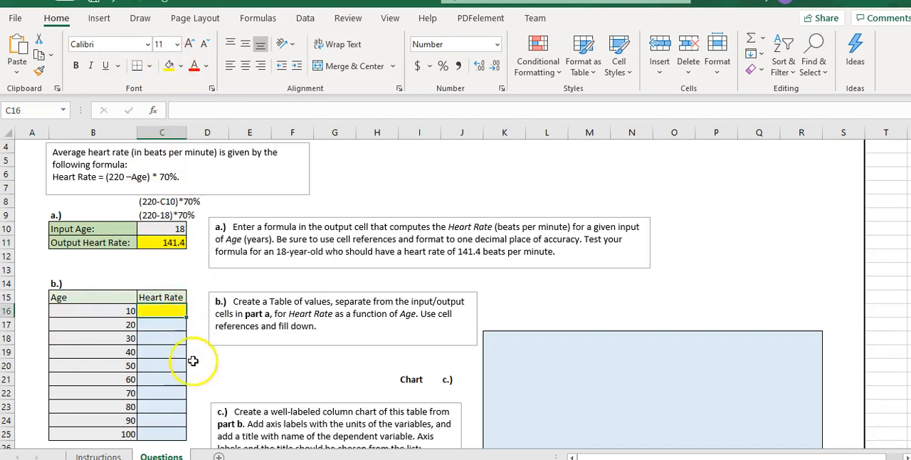
Recheck the table requirement on the Instructions sheet and write the calculation as text, (220-B!6)*70%, in cell C14 of the Questions sheet
{"action": "left_click", "coordinate": [97, 454]}
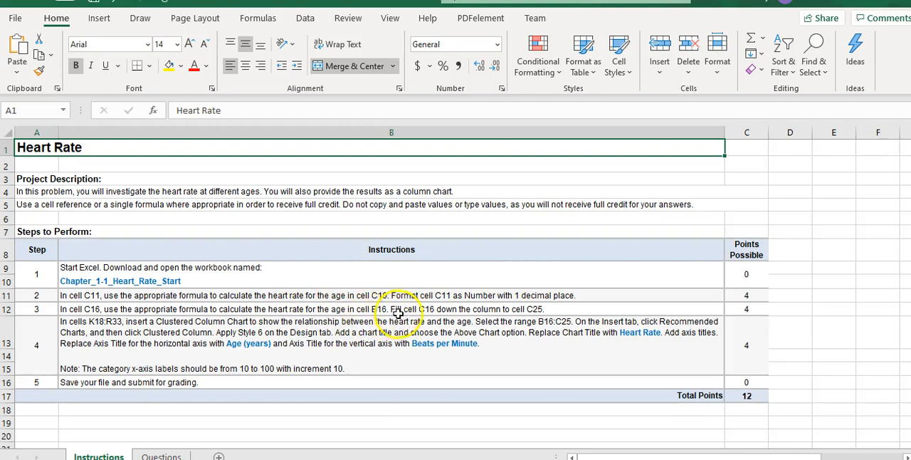
{"action": "left_click", "coordinate": [161, 454]}
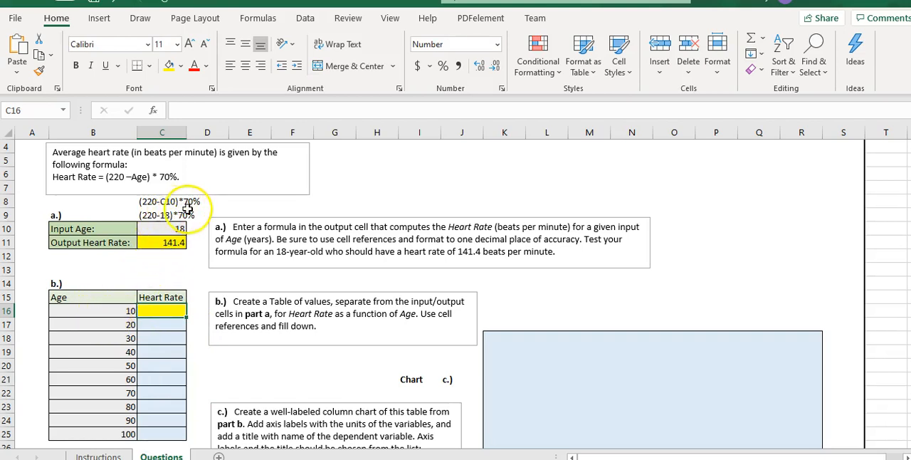
{"action": "double_click", "coordinate": [131, 177]}
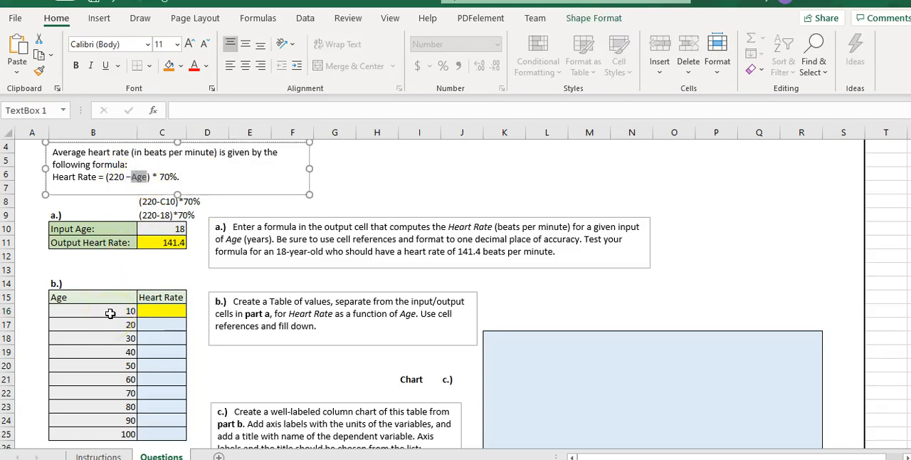
{"action": "left_click", "coordinate": [146, 283]}
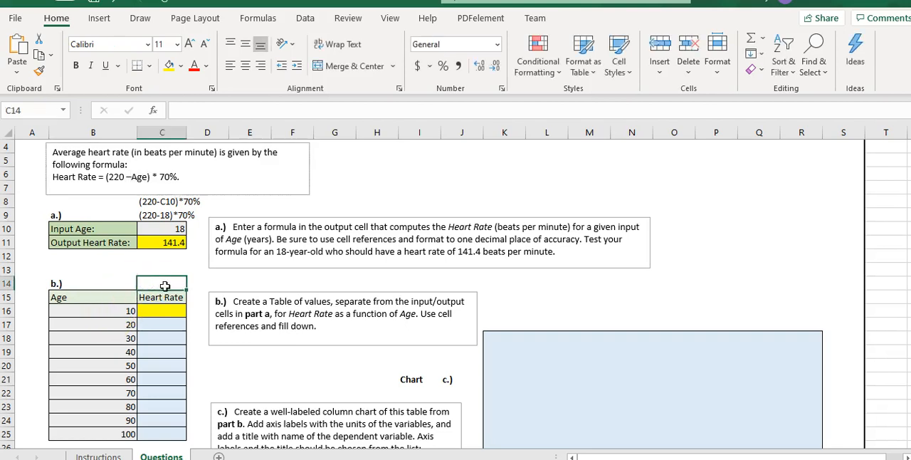
{"action": "type", "text": "(220-B16)*70%"}
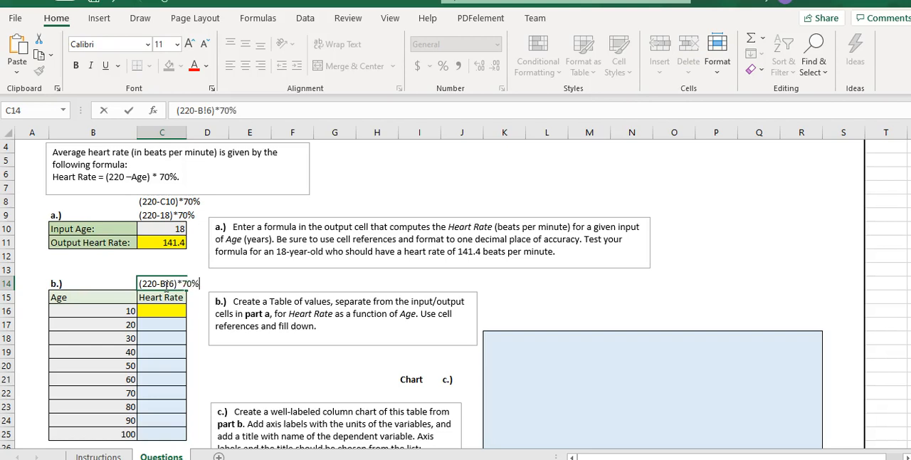
{"action": "key", "text": "Return"}
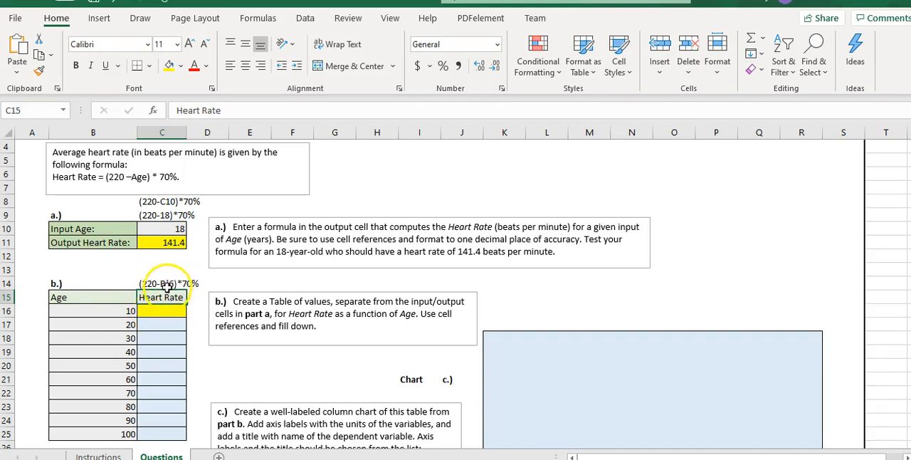
{"action": "left_click", "coordinate": [162, 314]}
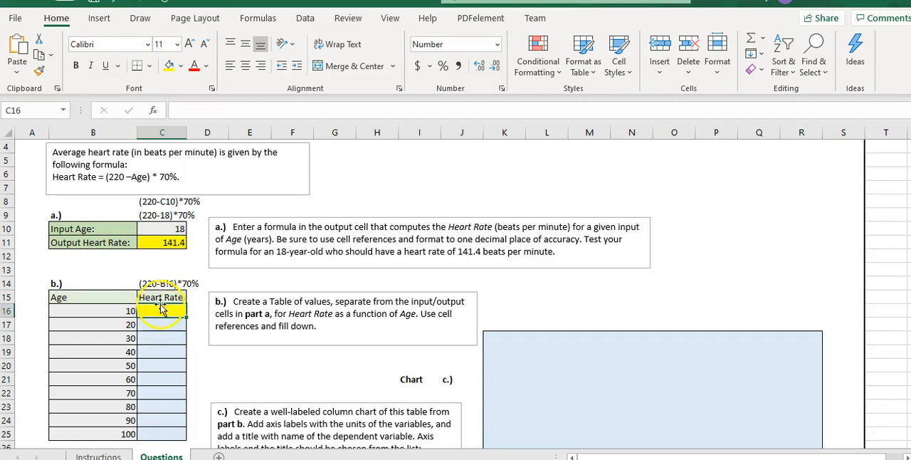
{"action": "left_click", "coordinate": [201, 282]}
{"action": "left_click", "coordinate": [156, 281]}
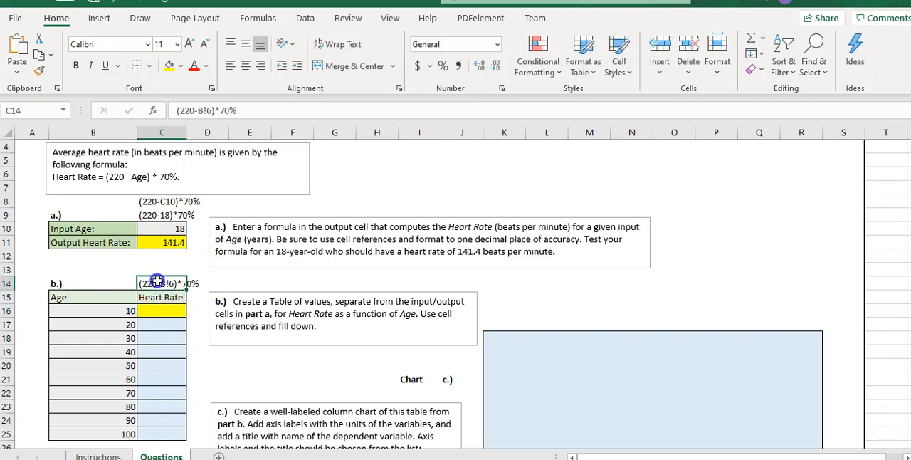
{"action": "double_click", "coordinate": [141, 284]}
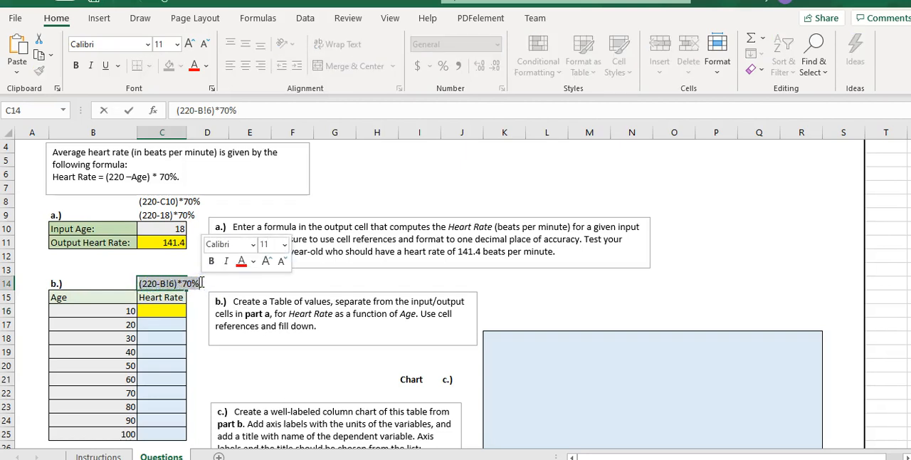
{"action": "key", "text": "ctrl+c"}
{"action": "left_click", "coordinate": [163, 313]}
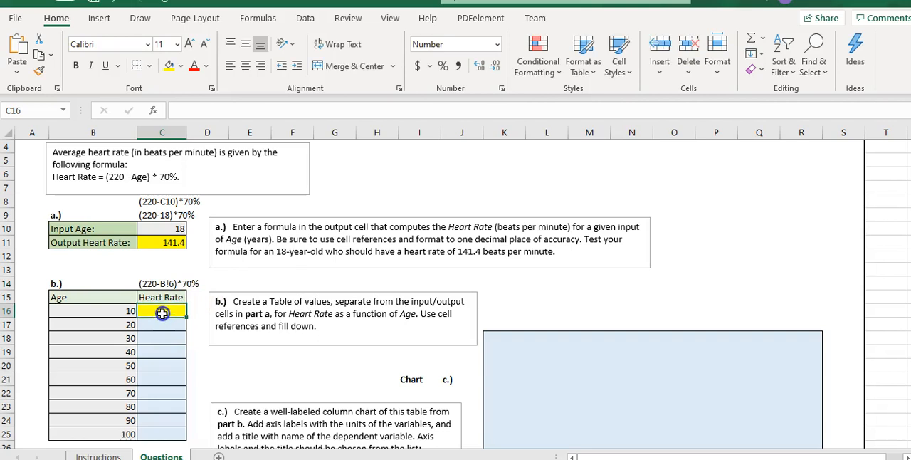
{"action": "type", "text": "="}
{"action": "key", "text": "ctrl+v"}
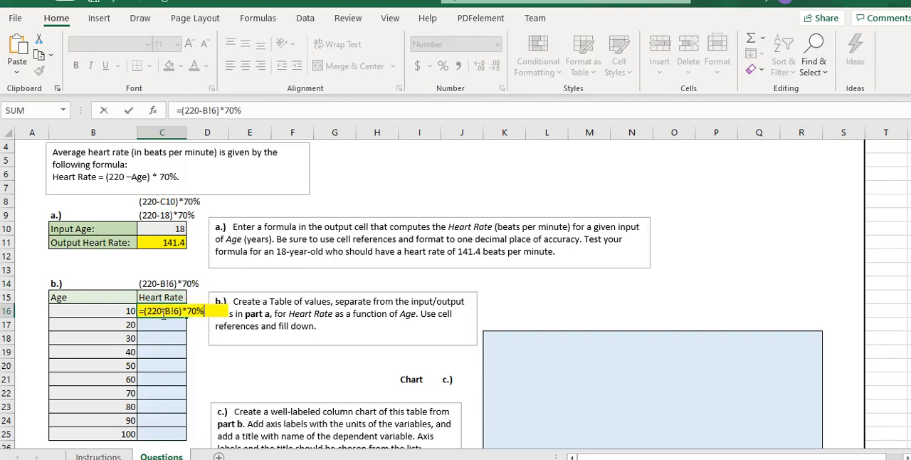
{"action": "key", "text": "Return"}
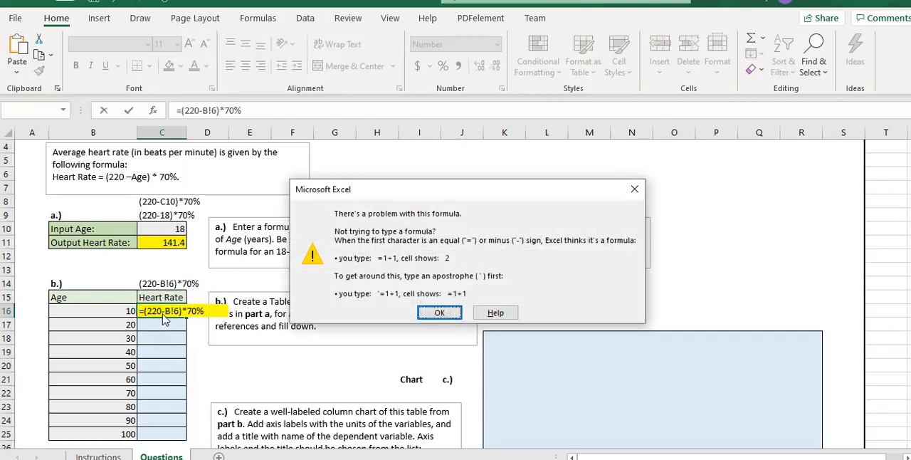
{"action": "left_click", "coordinate": [439, 312]}
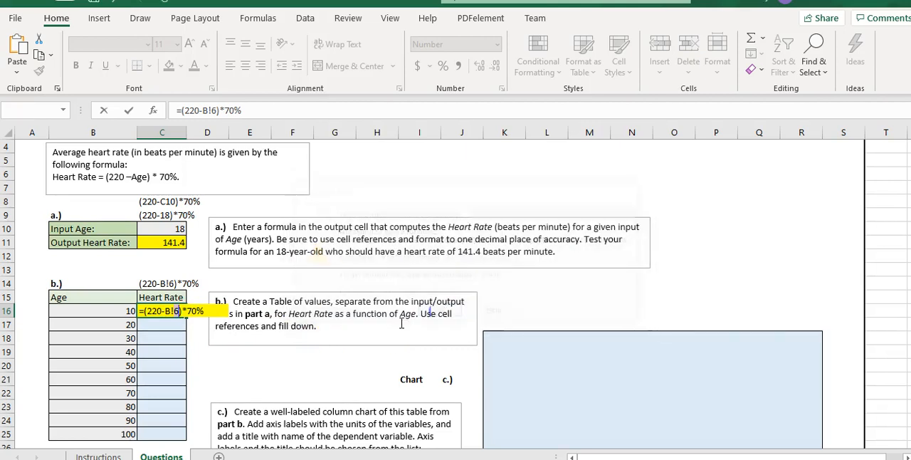
{"action": "left_click", "coordinate": [167, 283]}
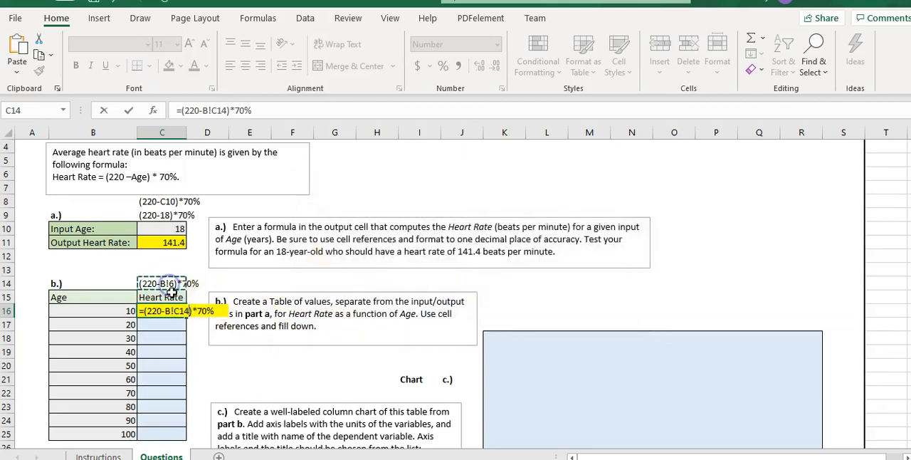
{"action": "left_click", "coordinate": [173, 311]}
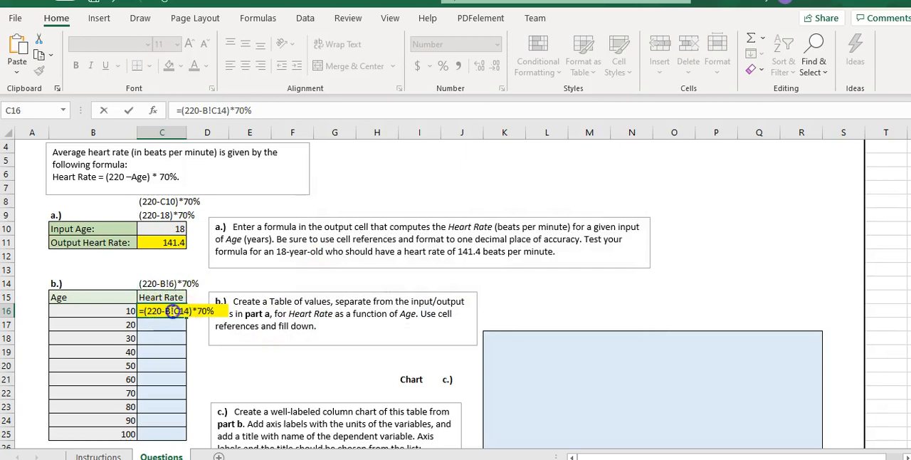
{"action": "key", "text": "Escape"}
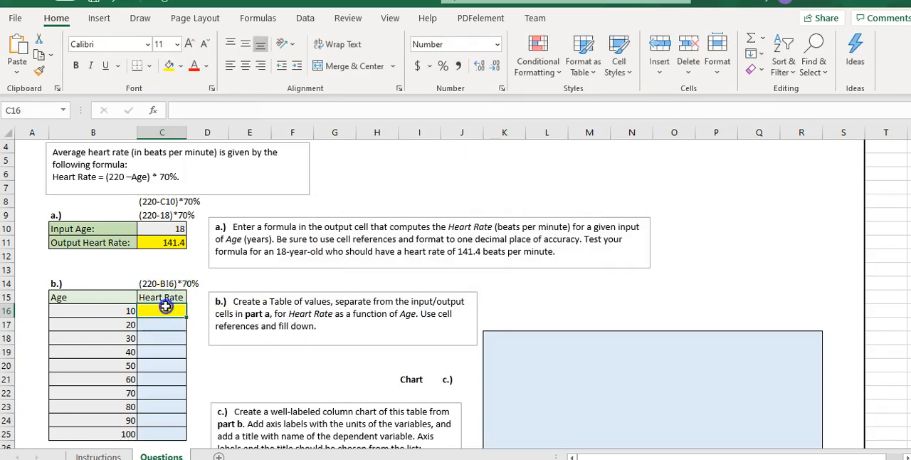
Correct the cell reference in the C14 text so that it reads (220-B16)*70%
{"action": "double_click", "coordinate": [169, 283]}
{"action": "key", "text": "BackSpace"}
{"action": "type", "text": "1"}
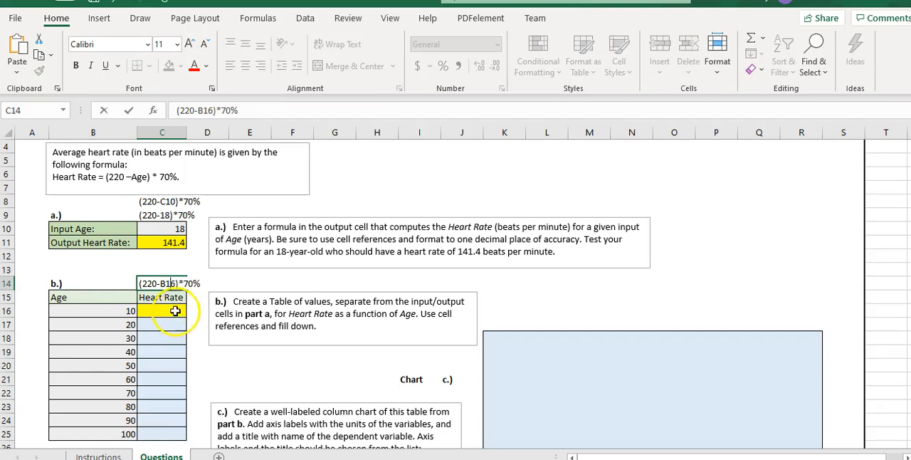
Enter the formula =(220-B16)*70% in cell C16 of the Heart Rate column
{"action": "left_click", "coordinate": [175, 311]}
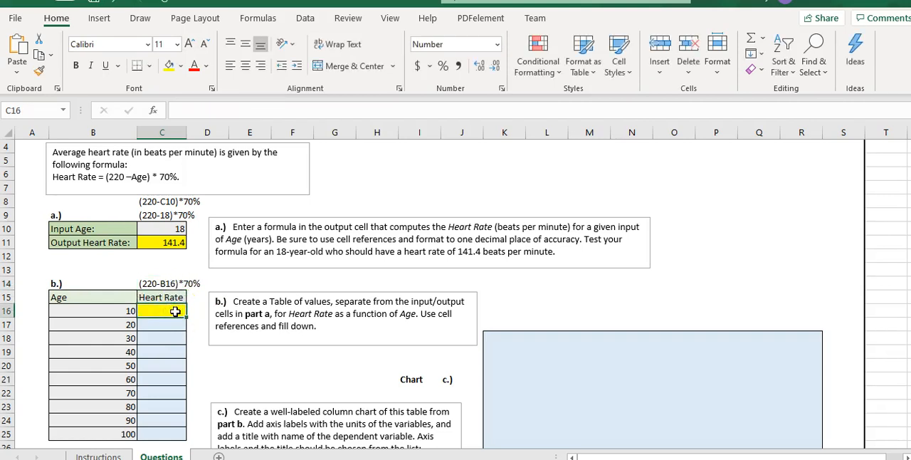
{"action": "type", "text": "=(220"}
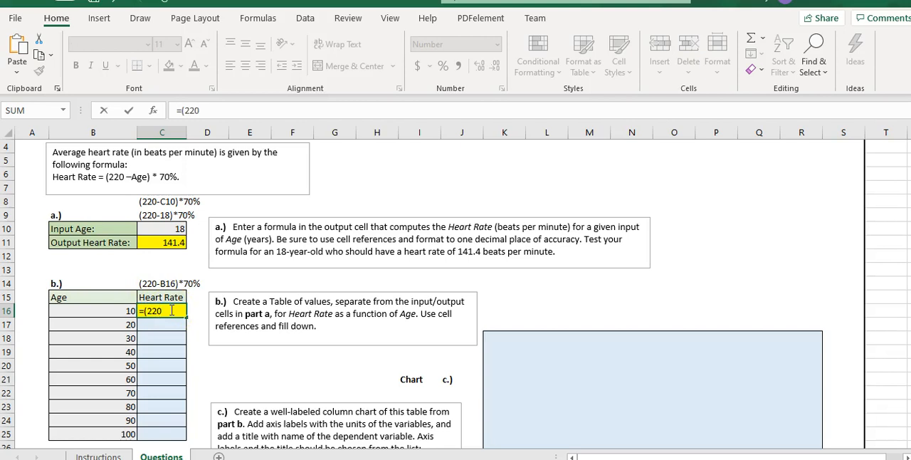
{"action": "type", "text": "-b16"}
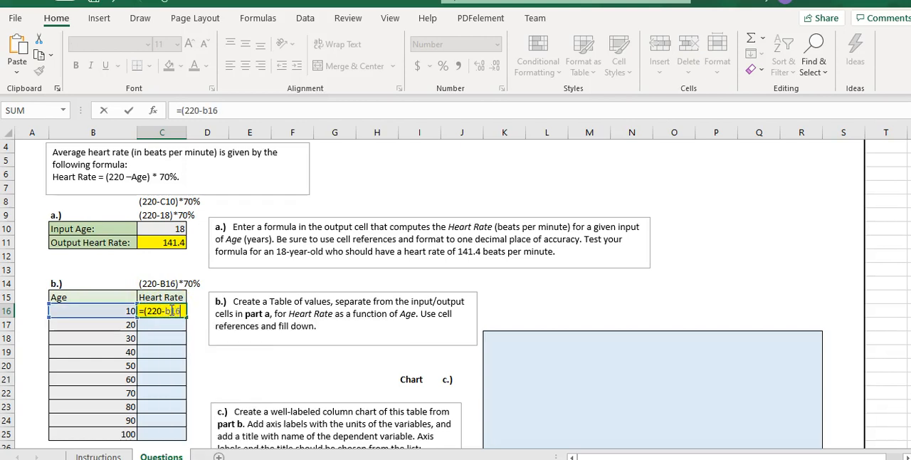
{"action": "type", "text": ")*70"}
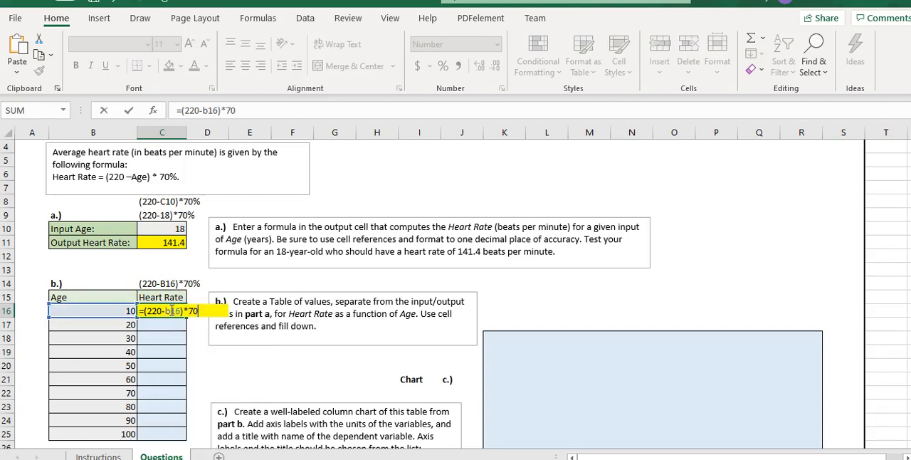
{"action": "type", "text": "%"}
{"action": "key", "text": "Return"}
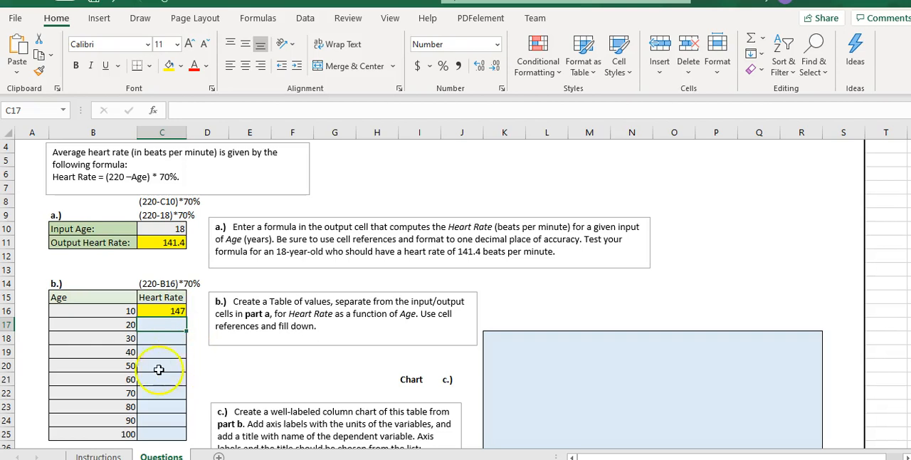
Fill the C16 formula down to C25 as the Instructions sheet requires, and check the copied references by briefly showing the sheet's formulas
{"action": "left_click", "coordinate": [99, 455]}
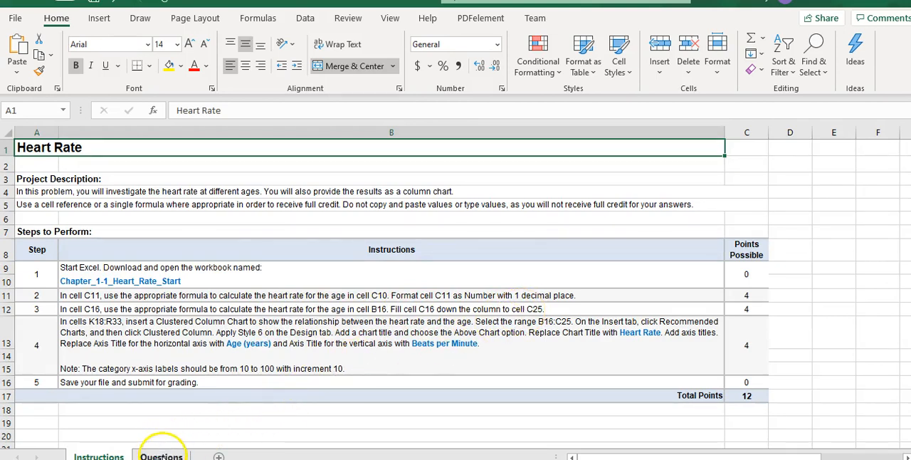
{"action": "left_click", "coordinate": [162, 454]}
{"action": "left_click", "coordinate": [172, 310]}
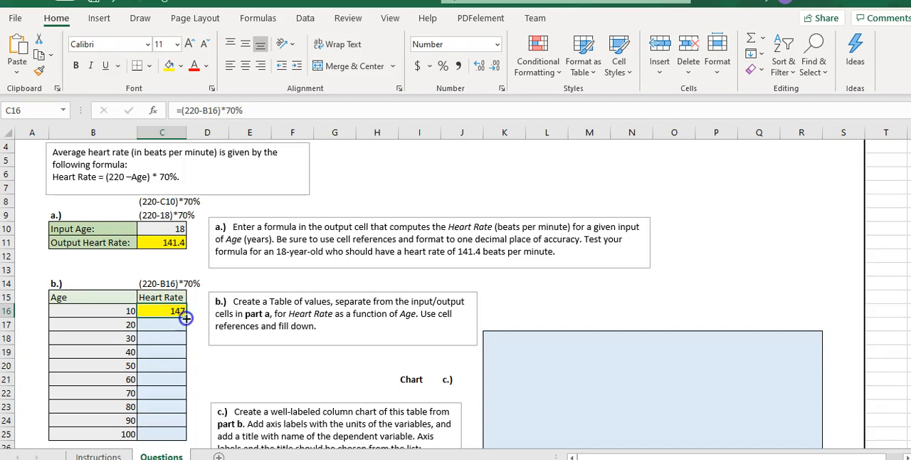
{"action": "left_click_drag", "start_coordinate": [188, 327], "coordinate": [188, 437]}
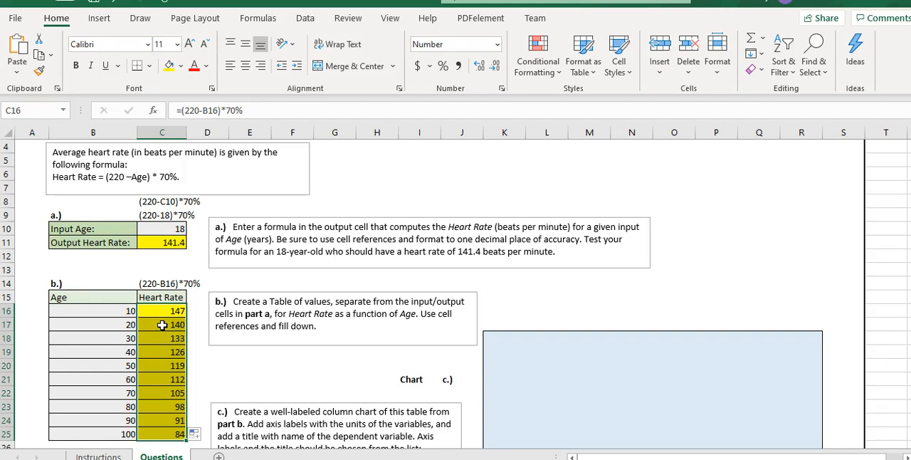
{"action": "key", "text": "ctrl+grave"}
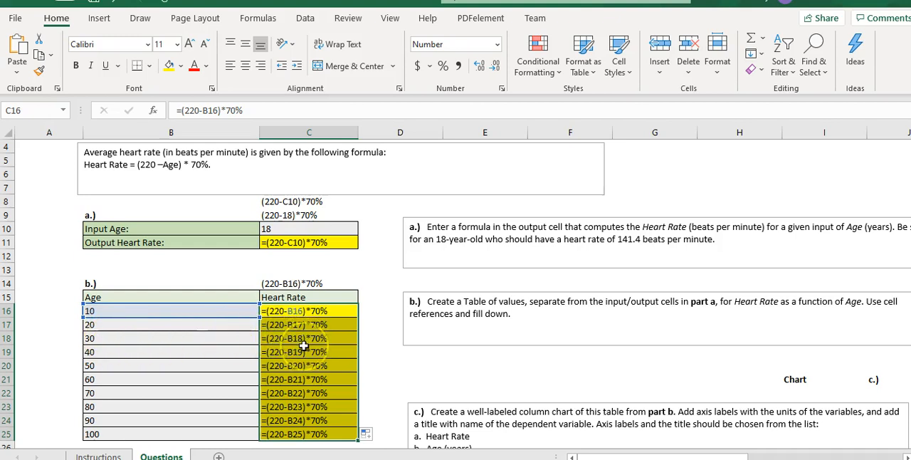
{"action": "key", "text": "ctrl+grave"}
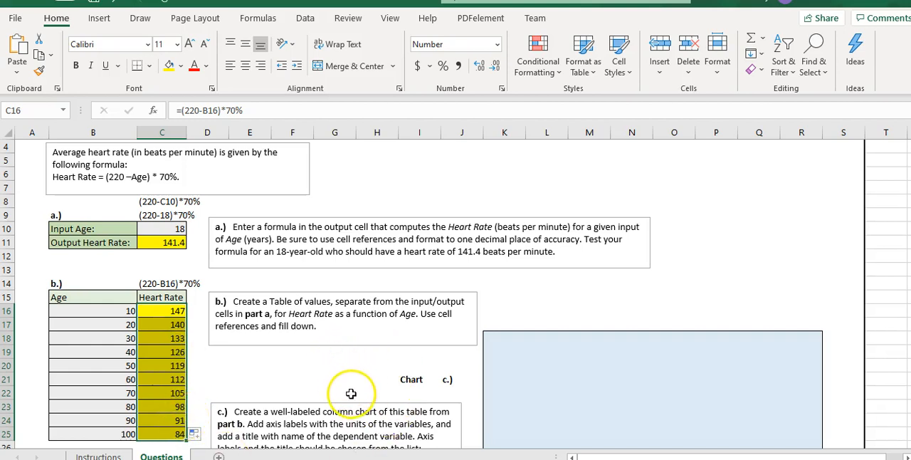
Review the chart requirements on the Instructions sheet and select the chart data range B16:C25 on the Questions sheet
{"action": "left_click", "coordinate": [100, 455]}
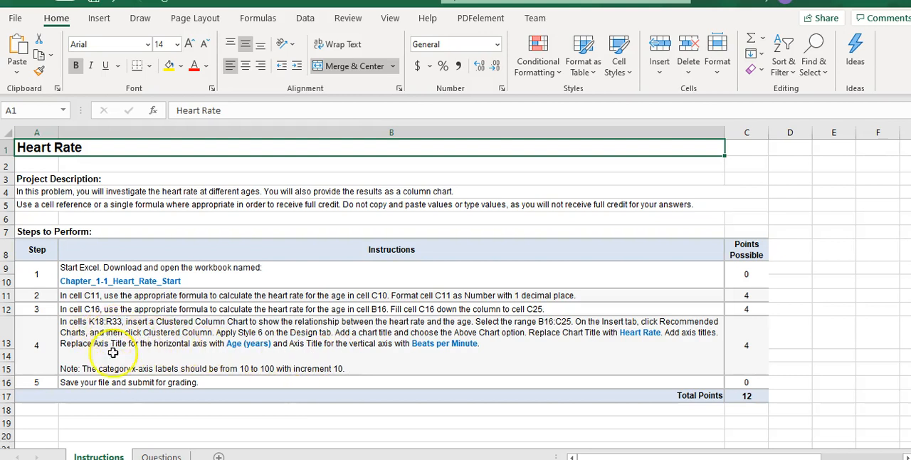
{"action": "left_click", "coordinate": [160, 457]}
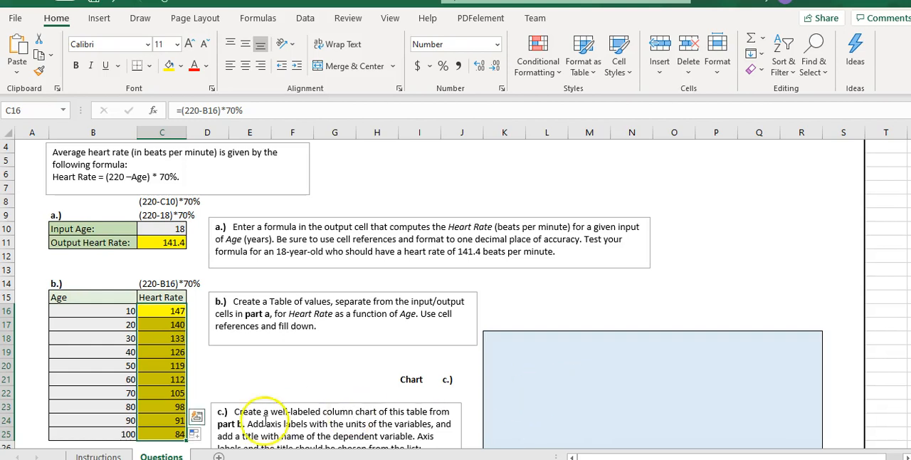
{"action": "left_click", "coordinate": [118, 454]}
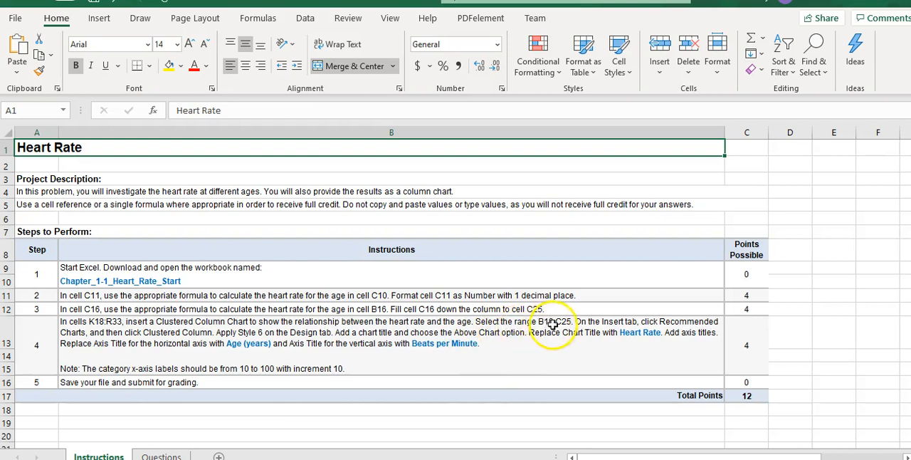
{"action": "left_click", "coordinate": [161, 456]}
{"action": "left_click", "coordinate": [78, 313]}
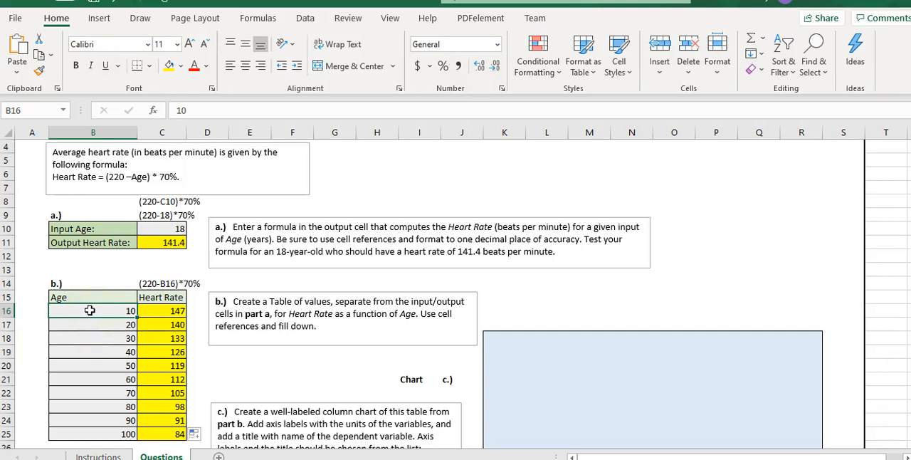
{"action": "left_click_drag", "start_coordinate": [91, 311], "coordinate": [161, 436]}
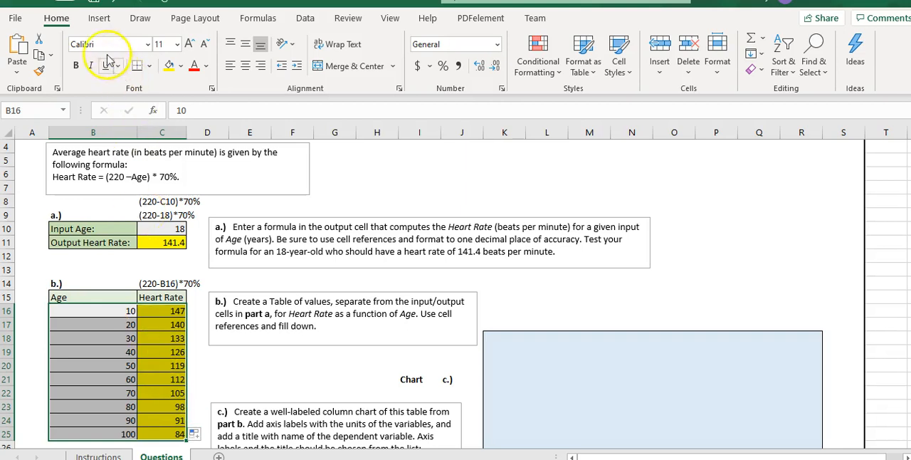
Compare the recommended chart types for the selected B16:C25 range and insert the Clustered Column chart
{"action": "left_click", "coordinate": [98, 19]}
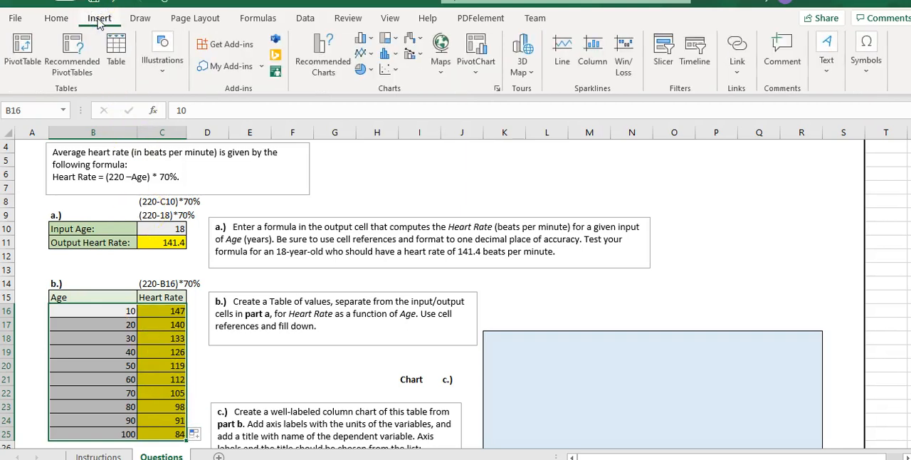
{"action": "left_click", "coordinate": [321, 61]}
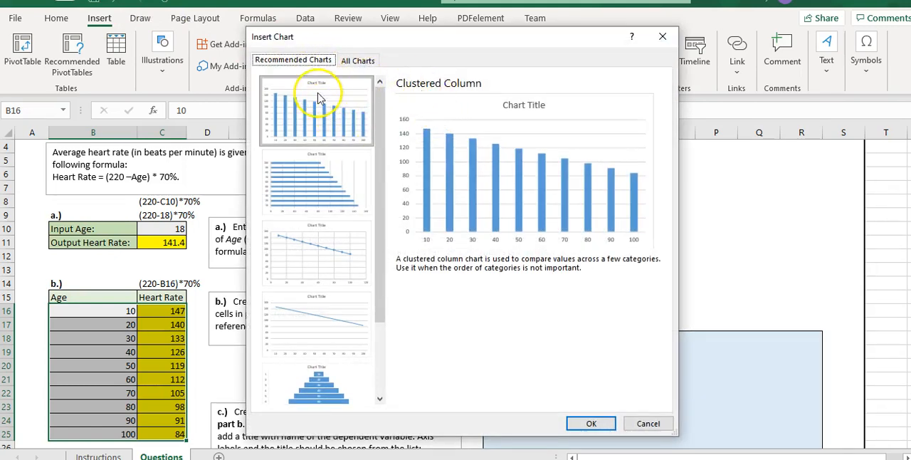
{"action": "left_click", "coordinate": [324, 168]}
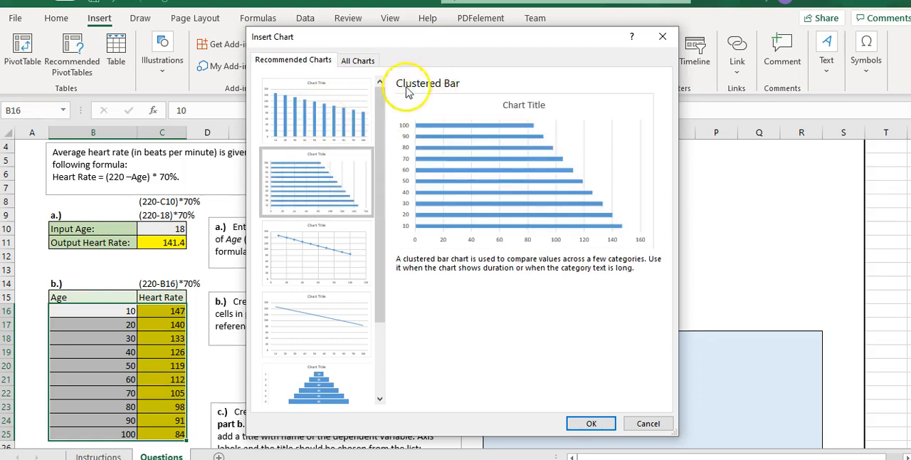
{"action": "left_click", "coordinate": [319, 249]}
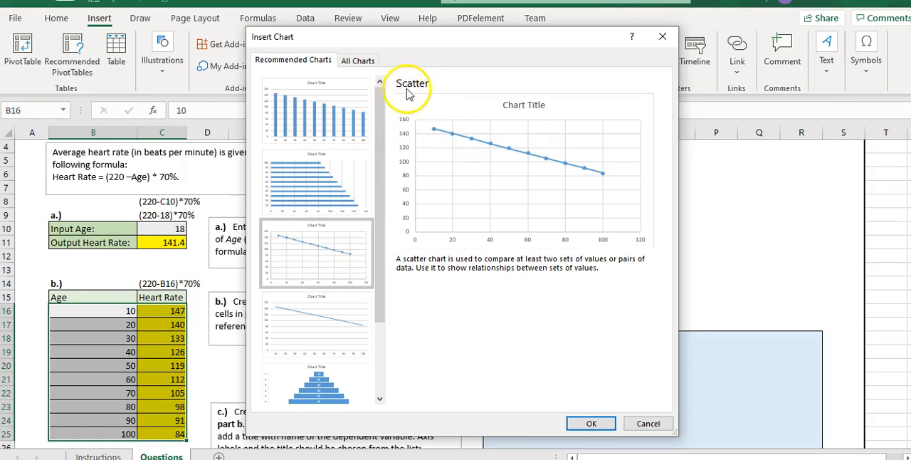
{"action": "left_click", "coordinate": [324, 316]}
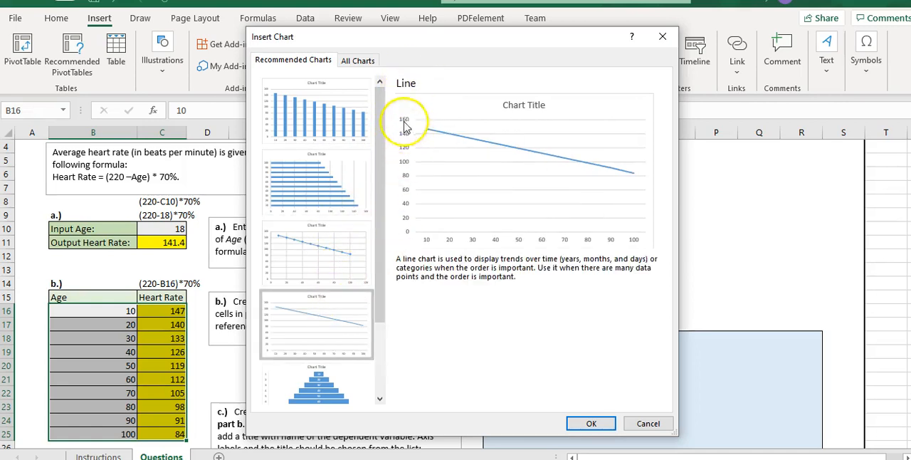
{"action": "left_click", "coordinate": [320, 378]}
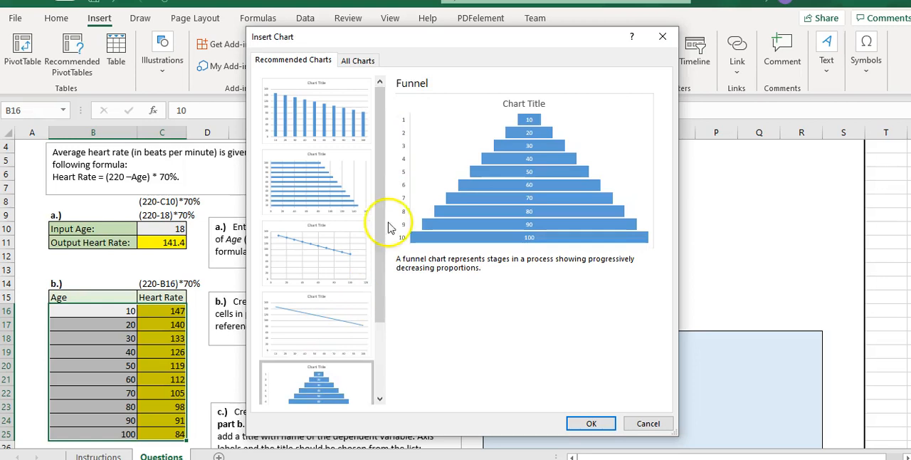
{"action": "left_click", "coordinate": [311, 121]}
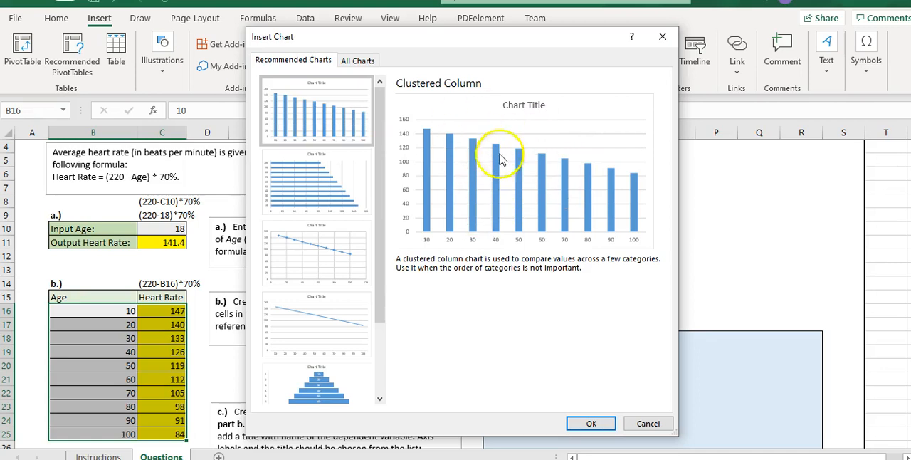
{"action": "left_click", "coordinate": [590, 424]}
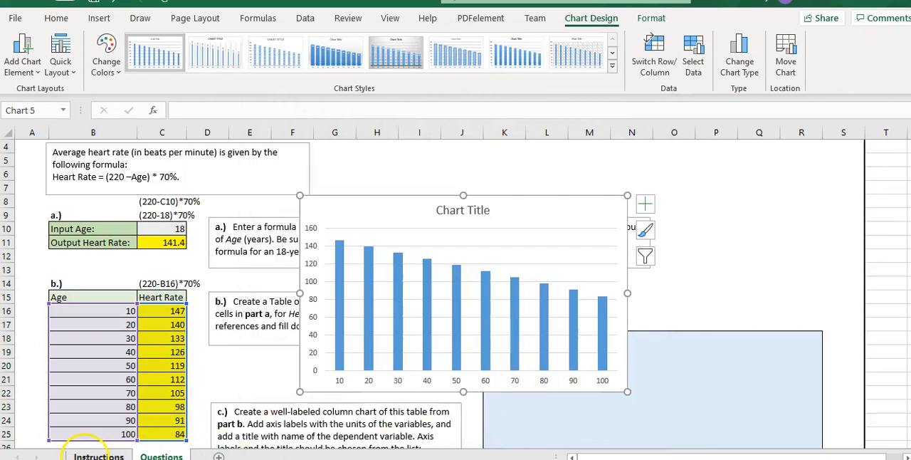
Apply Style 6 to the column chart as the Instructions sheet requires, and move the chart slightly up and to the right
{"action": "left_click", "coordinate": [92, 456]}
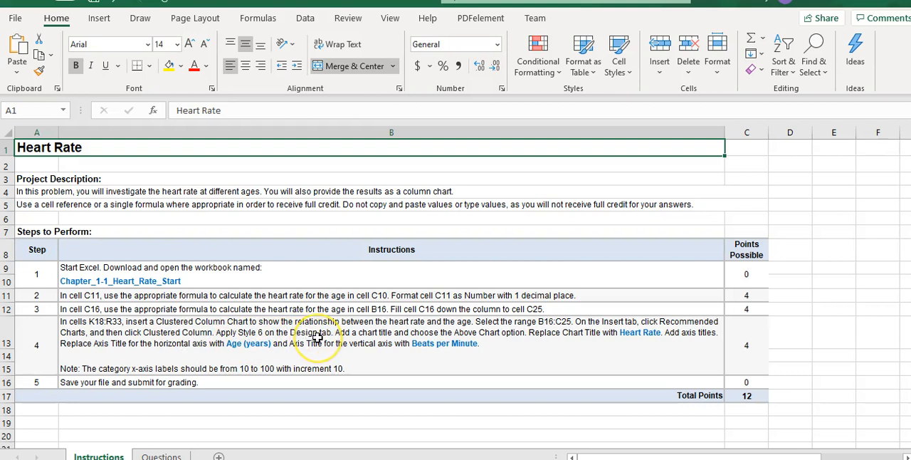
{"action": "left_click", "coordinate": [161, 455]}
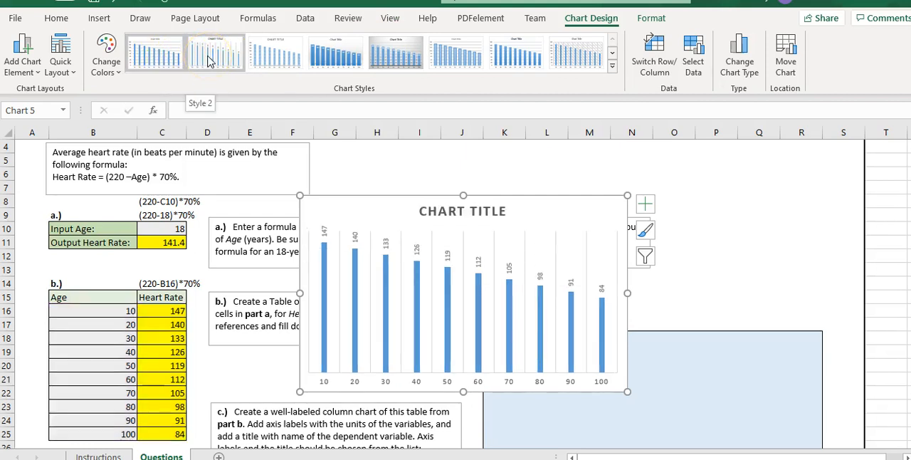
{"action": "left_click", "coordinate": [263, 64]}
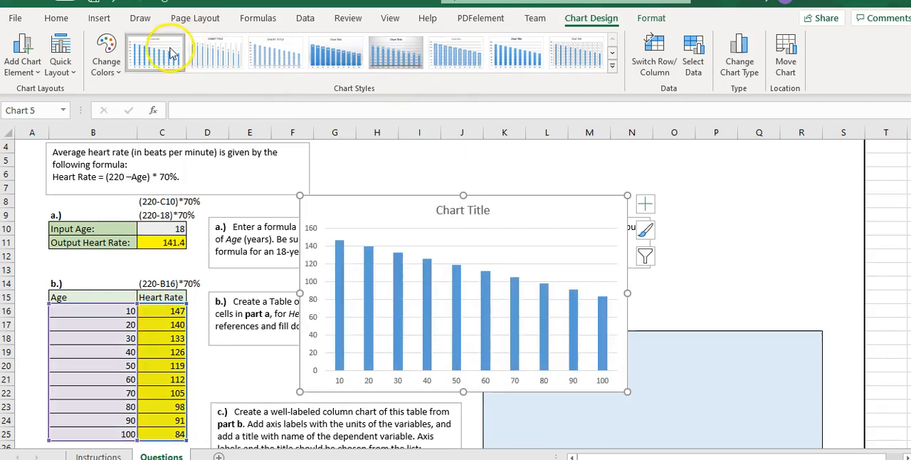
{"action": "left_click", "coordinate": [644, 230]}
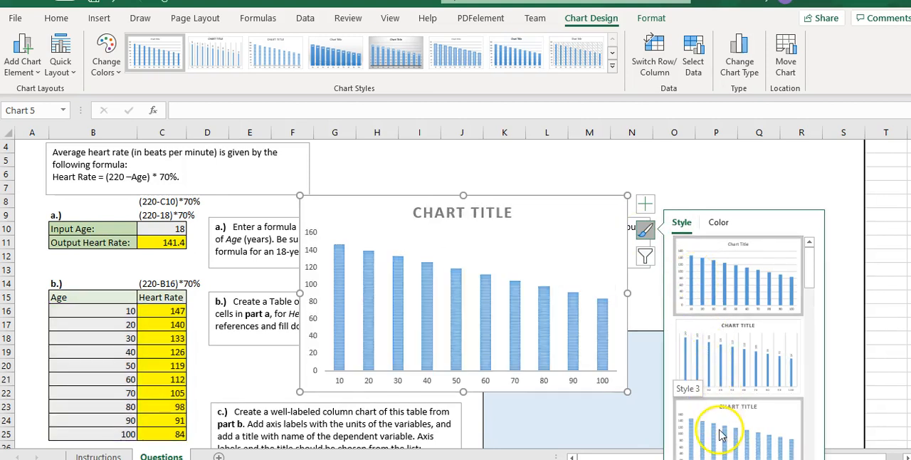
{"action": "left_click", "coordinate": [683, 175]}
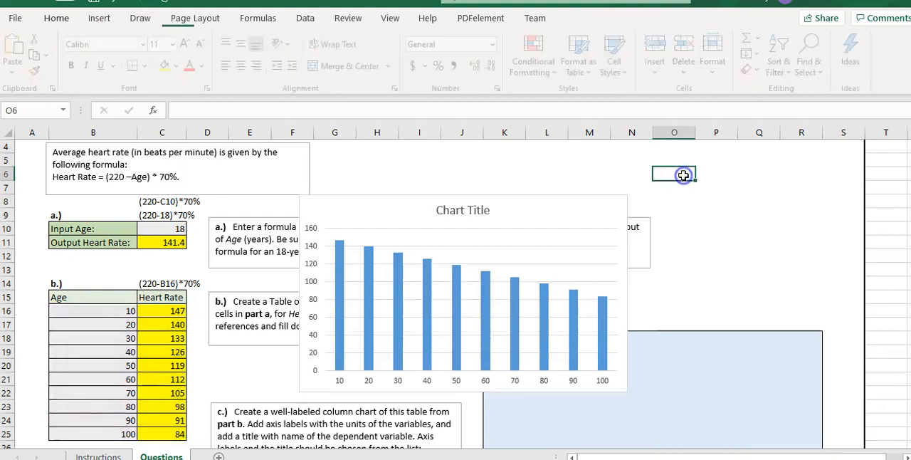
{"action": "left_click", "coordinate": [595, 211]}
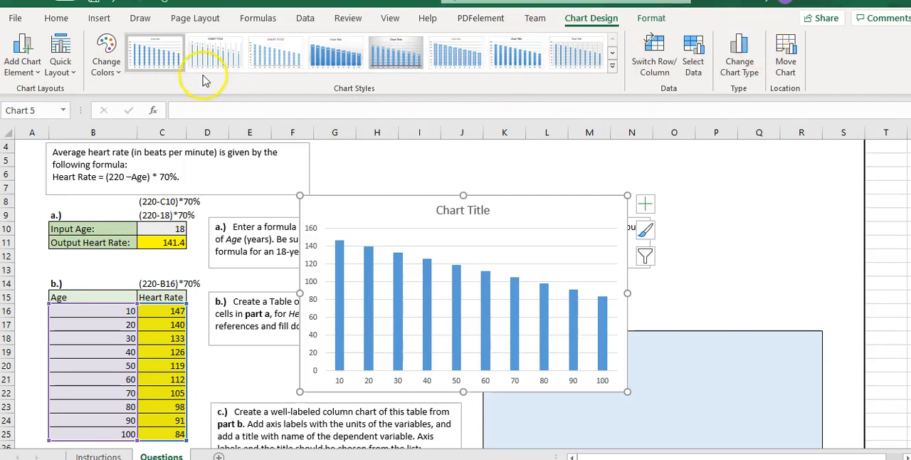
{"action": "left_click", "coordinate": [646, 229]}
{"action": "left_click", "coordinate": [646, 228]}
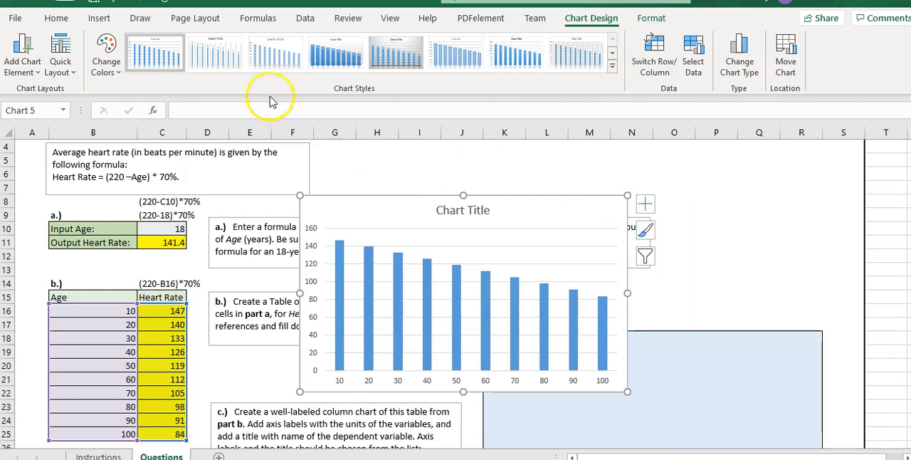
{"action": "left_click", "coordinate": [396, 56]}
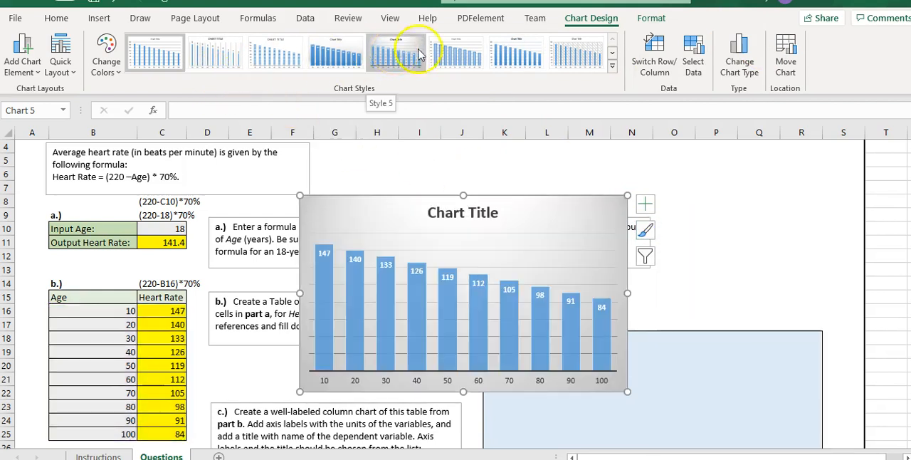
{"action": "left_click", "coordinate": [453, 51]}
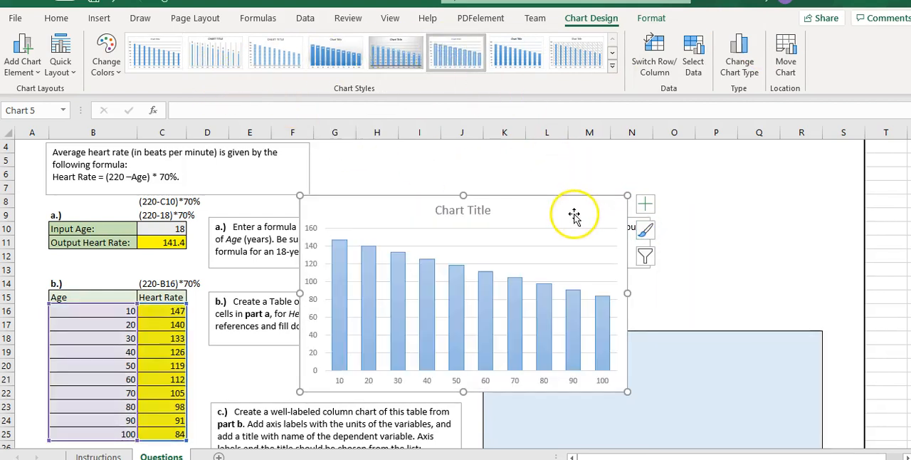
{"action": "left_click_drag", "start_coordinate": [532, 209], "coordinate": [562, 192]}
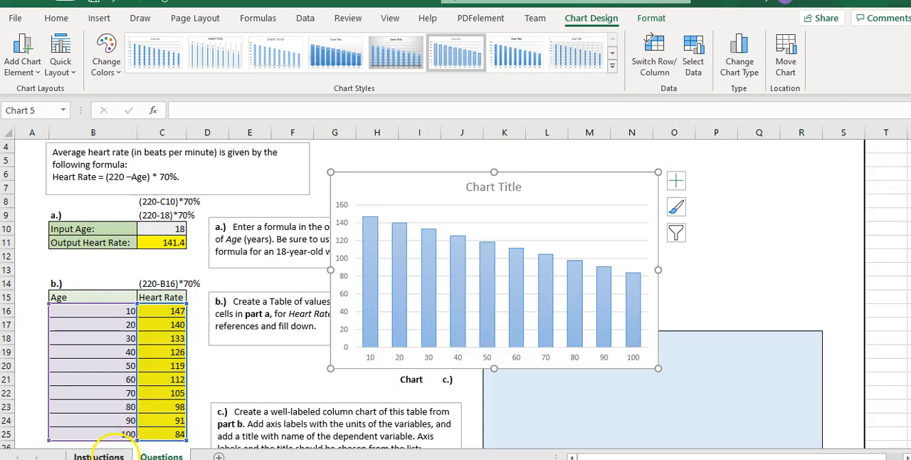
Replace the chart title with Heart Rate as given on the Instructions sheet, and check that sheet's axis title requirements
{"action": "left_click", "coordinate": [99, 456]}
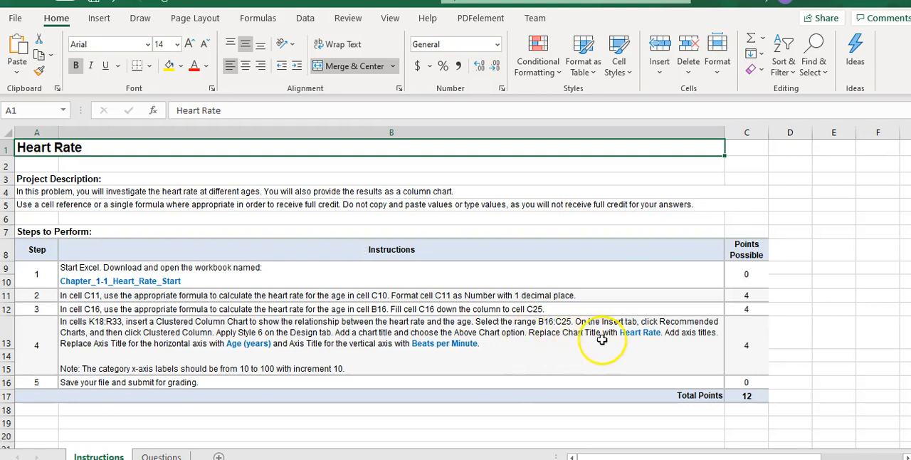
{"action": "left_click", "coordinate": [161, 455]}
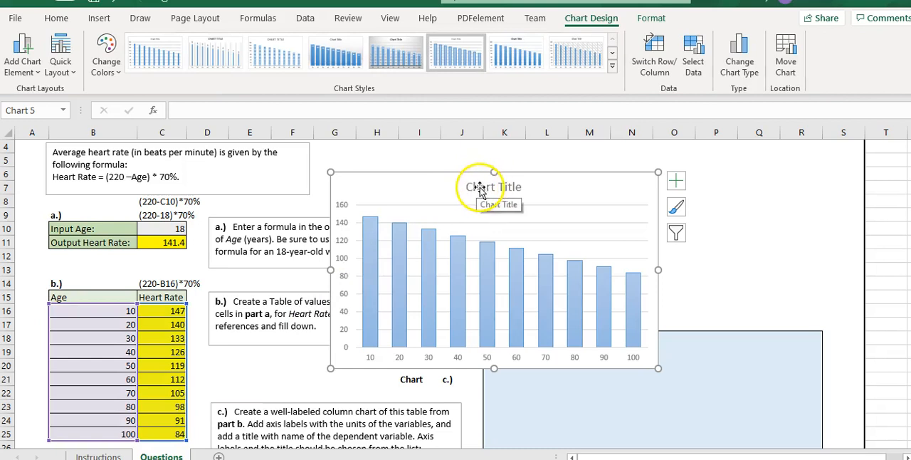
{"action": "left_click", "coordinate": [519, 186]}
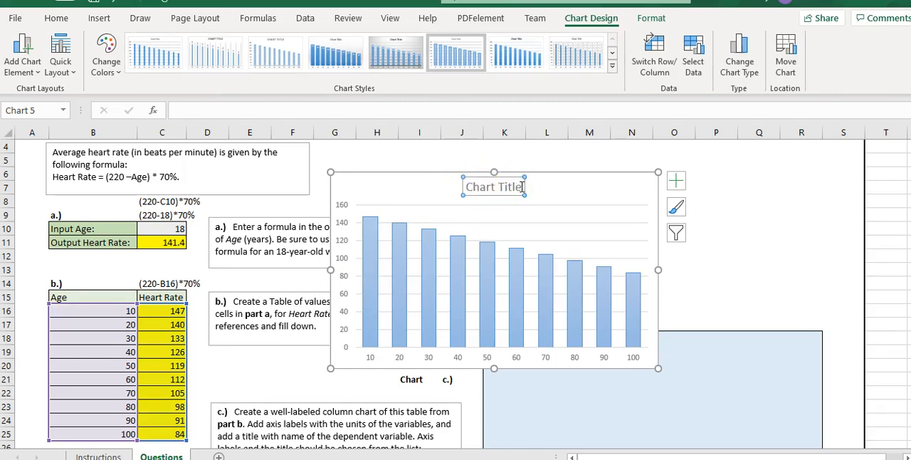
{"action": "left_click_drag", "start_coordinate": [521, 186], "coordinate": [472, 188]}
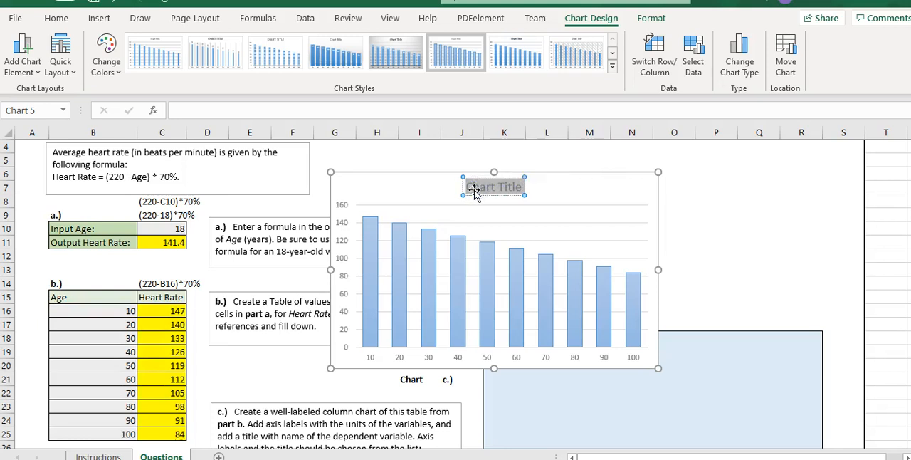
{"action": "type", "text": "Heart Rate"}
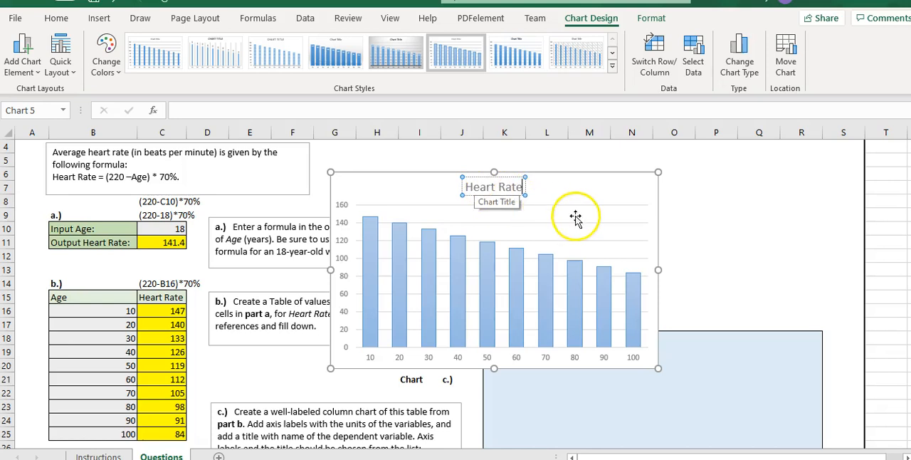
{"action": "left_click", "coordinate": [576, 205]}
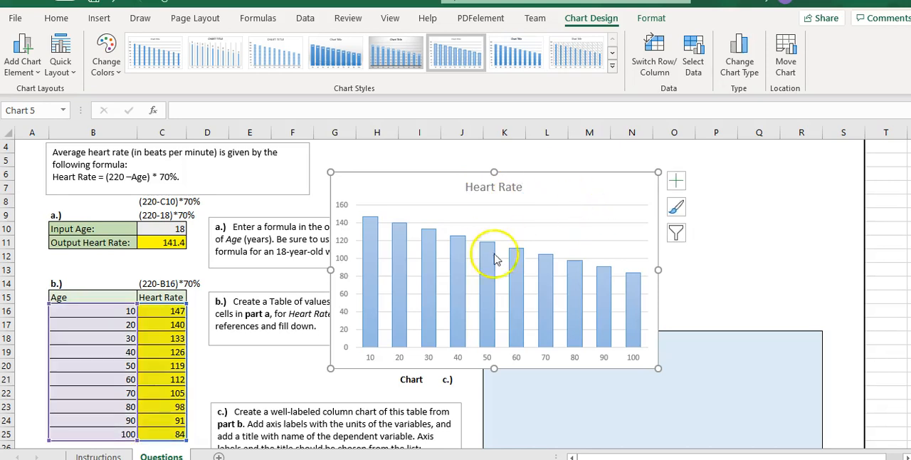
{"action": "left_click", "coordinate": [113, 456]}
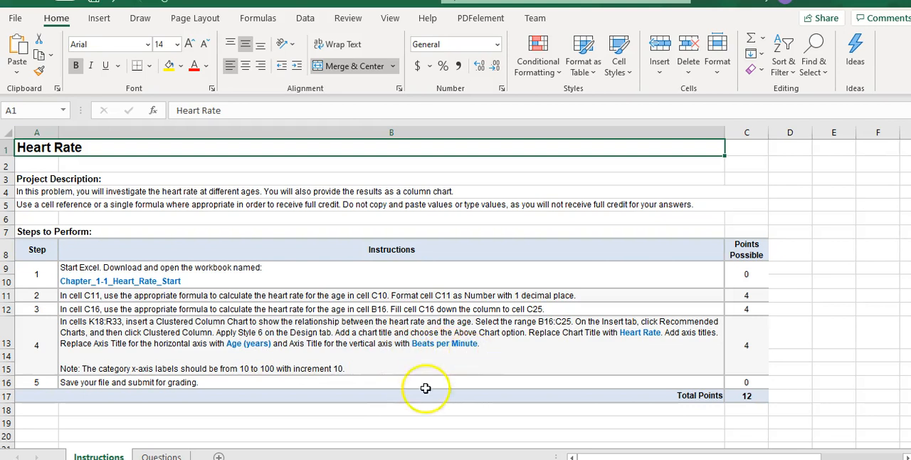
{"action": "left_click", "coordinate": [160, 456]}
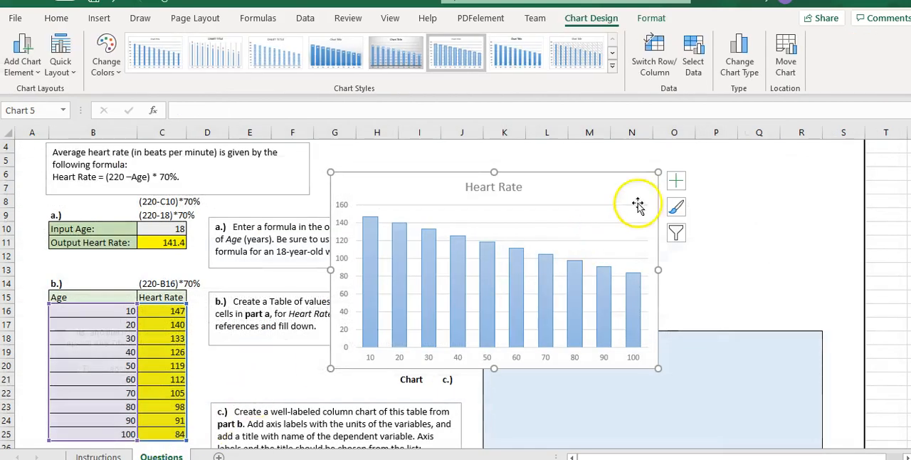
{"action": "left_click", "coordinate": [677, 182]}
{"action": "left_click", "coordinate": [726, 217]}
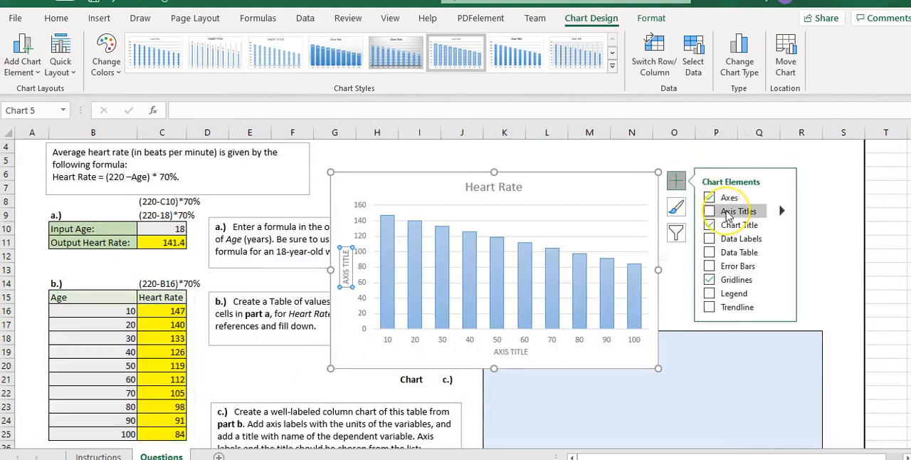
{"action": "left_click", "coordinate": [726, 212]}
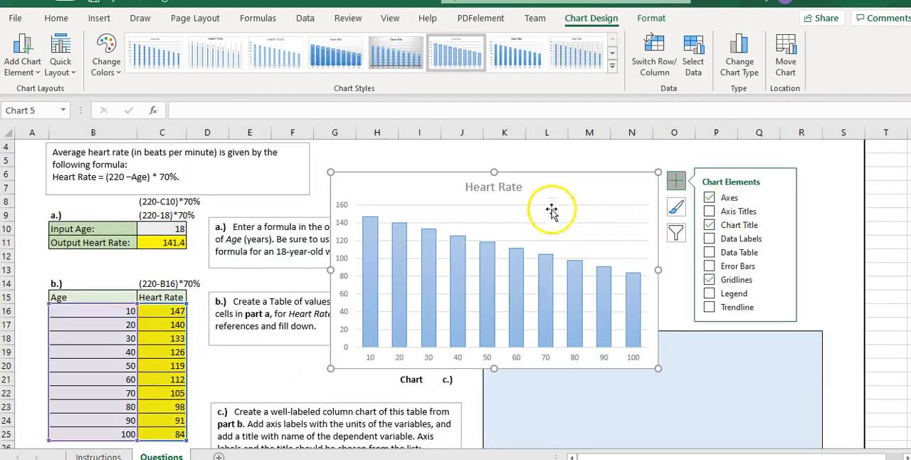
{"action": "left_click", "coordinate": [462, 150]}
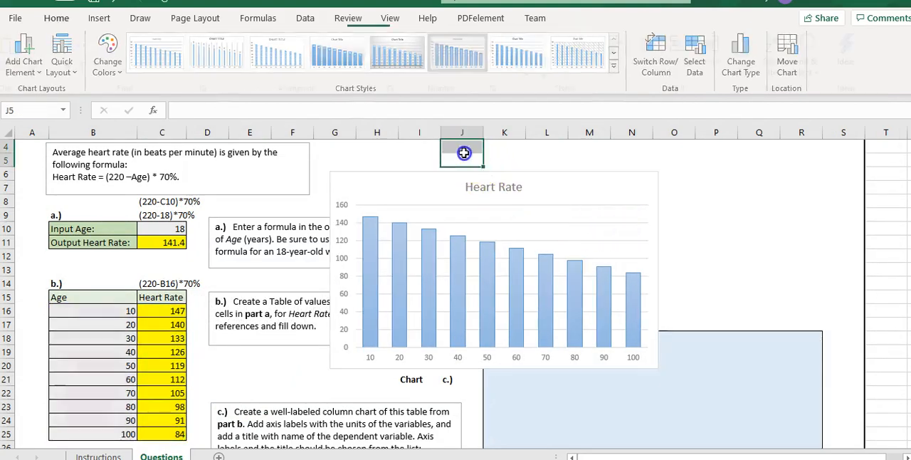
{"action": "left_click", "coordinate": [476, 207]}
{"action": "left_click", "coordinate": [439, 190]}
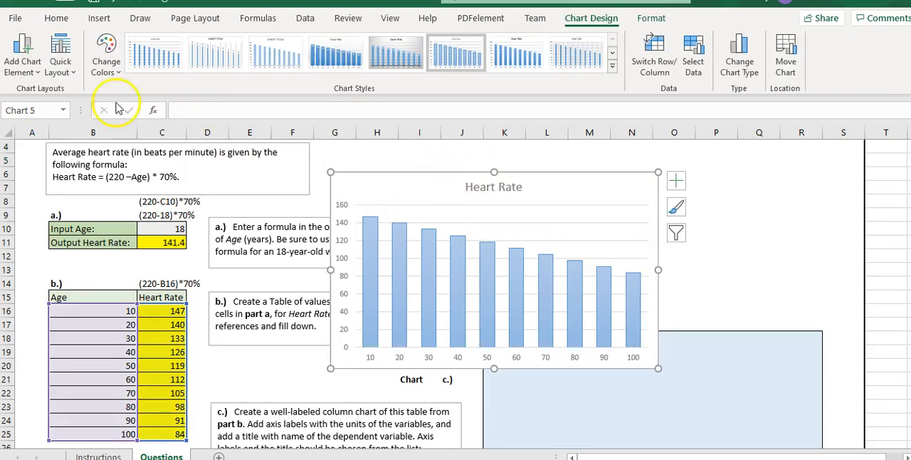
{"action": "left_click", "coordinate": [25, 62]}
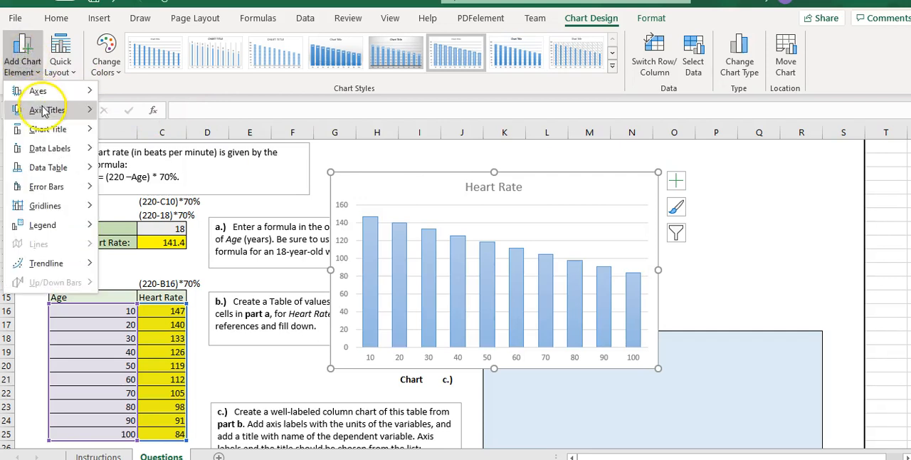
{"action": "mouse_move", "coordinate": [44, 114]}
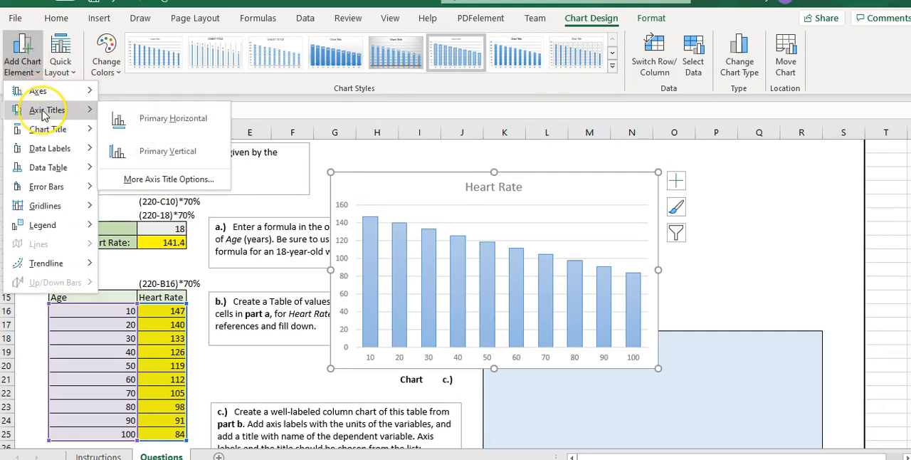
{"action": "left_click", "coordinate": [793, 213]}
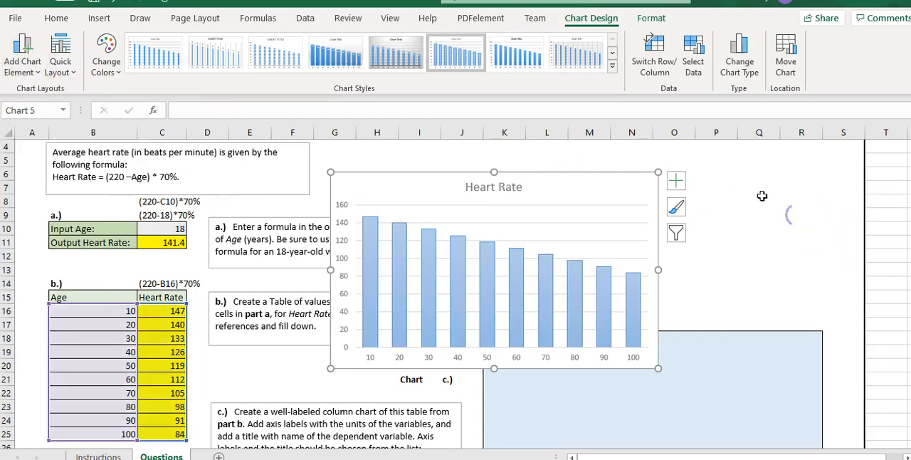
Add axis titles to the Heart Rate column chart and name the horizontal axis Age(years)
{"action": "left_click", "coordinate": [676, 183]}
{"action": "left_click", "coordinate": [710, 211]}
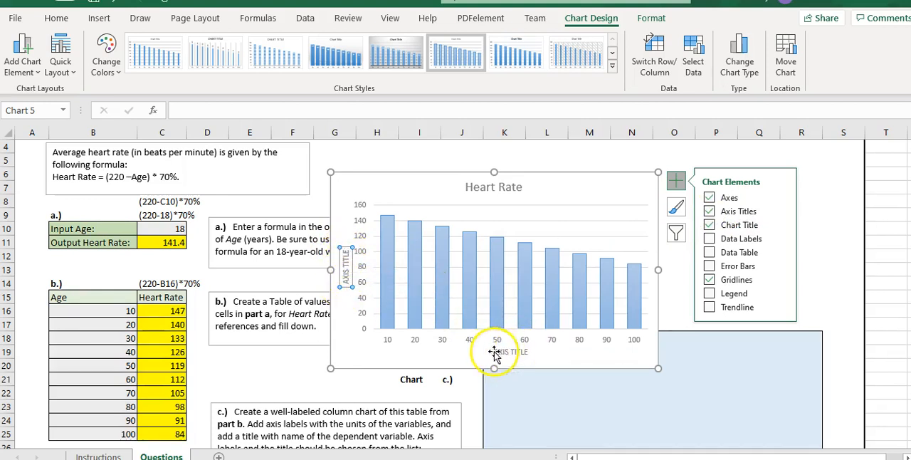
{"action": "left_click", "coordinate": [528, 354]}
{"action": "left_click", "coordinate": [528, 352]}
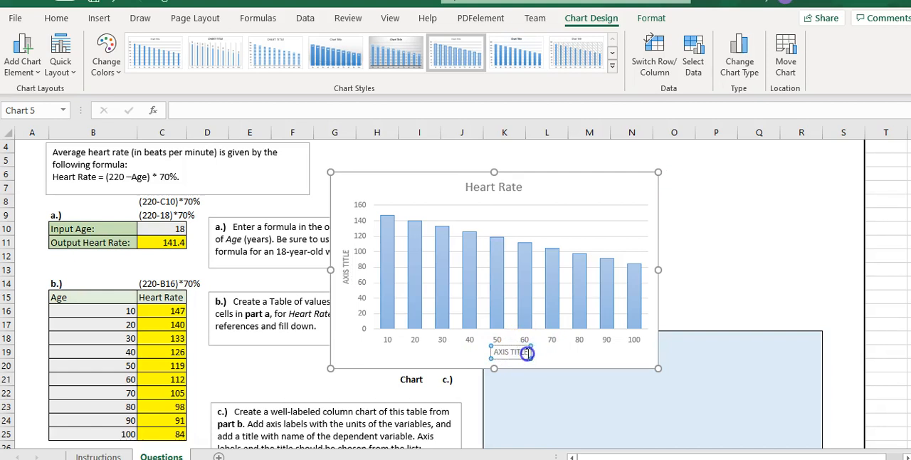
{"action": "left_click", "coordinate": [527, 353]}
{"action": "left_click_drag", "start_coordinate": [528, 352], "coordinate": [482, 349]}
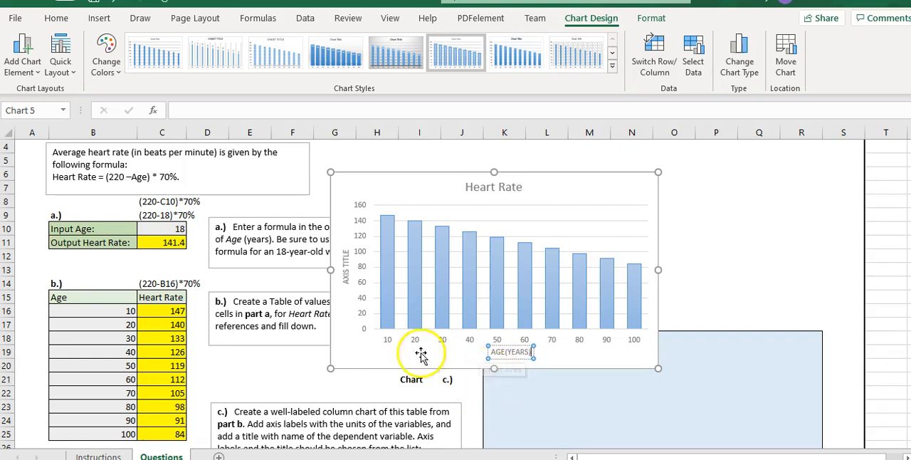
Name the chart's vertical axis Beats per Minute and check the labelling against the Instructions sheet
{"action": "left_click", "coordinate": [344, 261]}
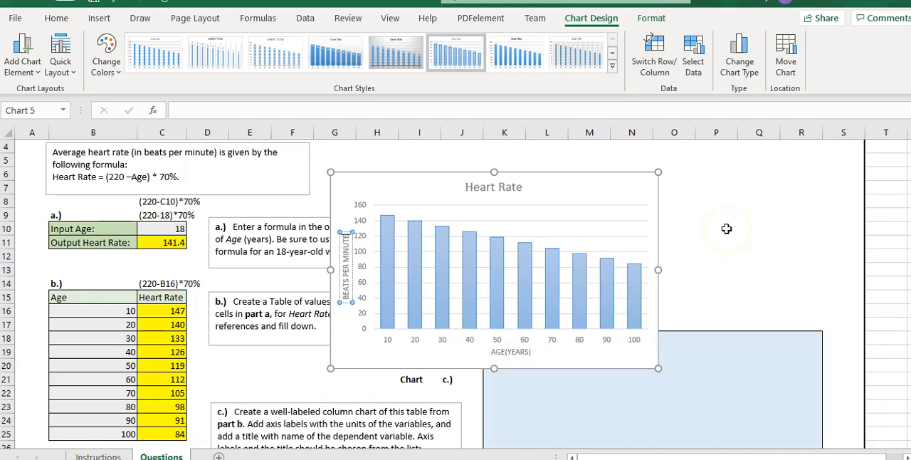
{"action": "left_click", "coordinate": [100, 455]}
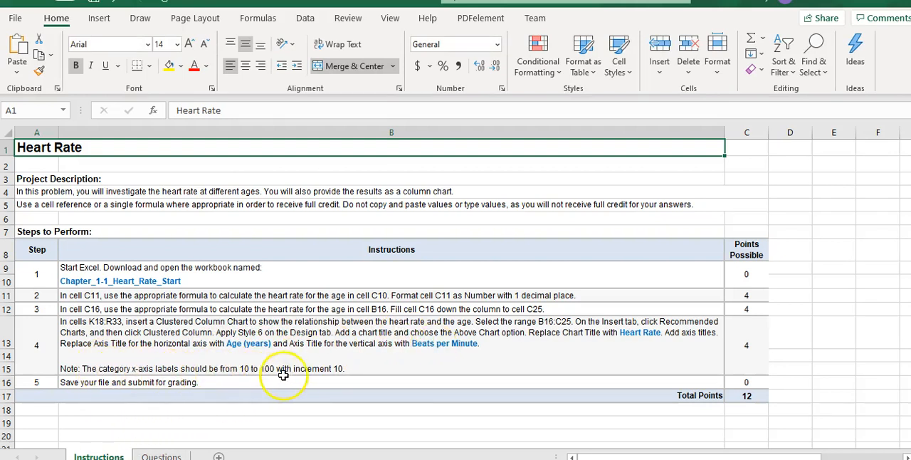
{"action": "left_click", "coordinate": [161, 456]}
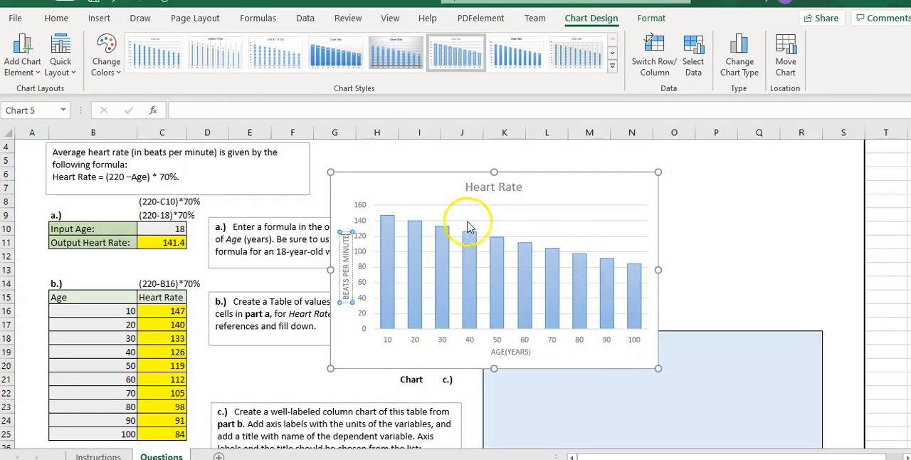
Move the column chart into the shaded K18:R33 area and shrink it so it sits inside that area
{"action": "left_click_drag", "start_coordinate": [480, 243], "coordinate": [354, 145]}
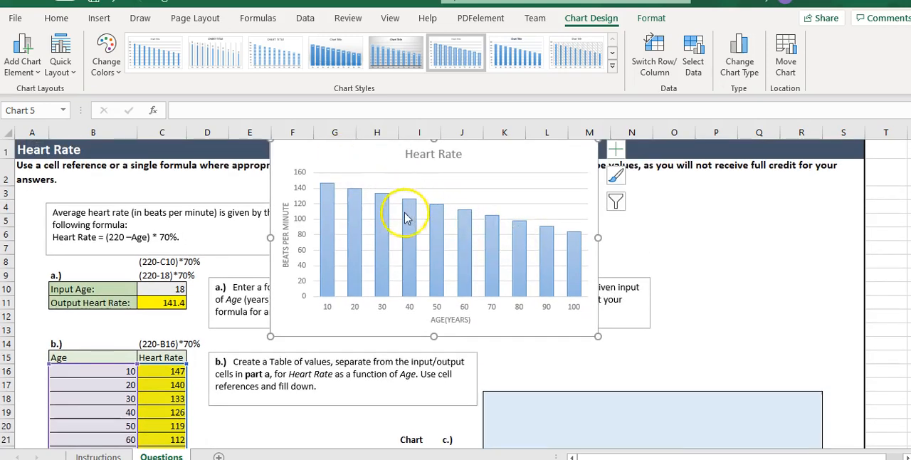
{"action": "left_click_drag", "start_coordinate": [336, 155], "coordinate": [364, 201]}
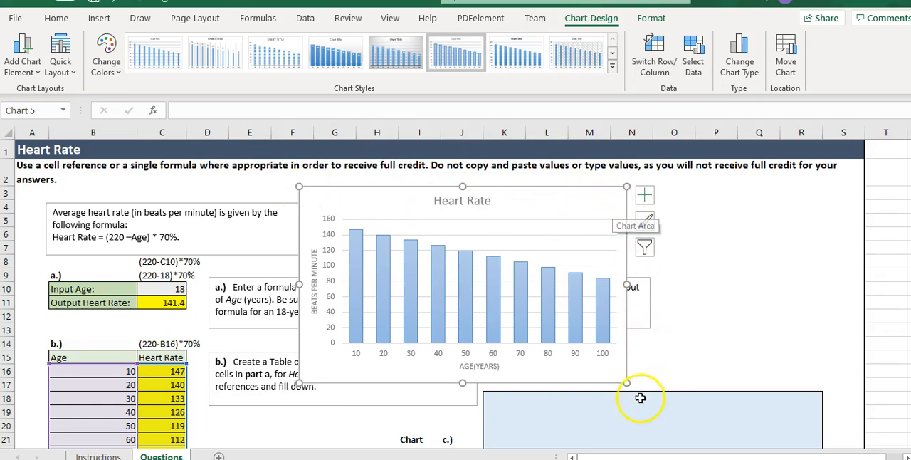
{"action": "left_click_drag", "start_coordinate": [388, 206], "coordinate": [563, 411]}
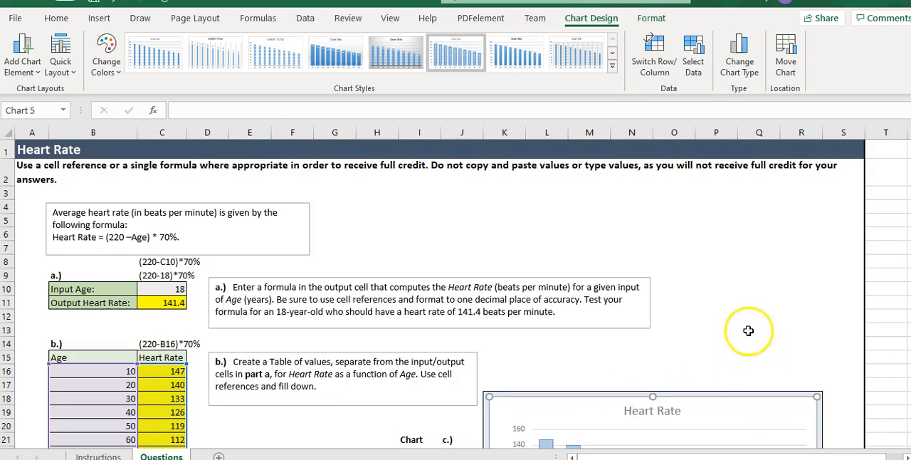
{"action": "scroll", "coordinate": [757, 272], "scroll_direction": "down", "scroll_amount": 2}
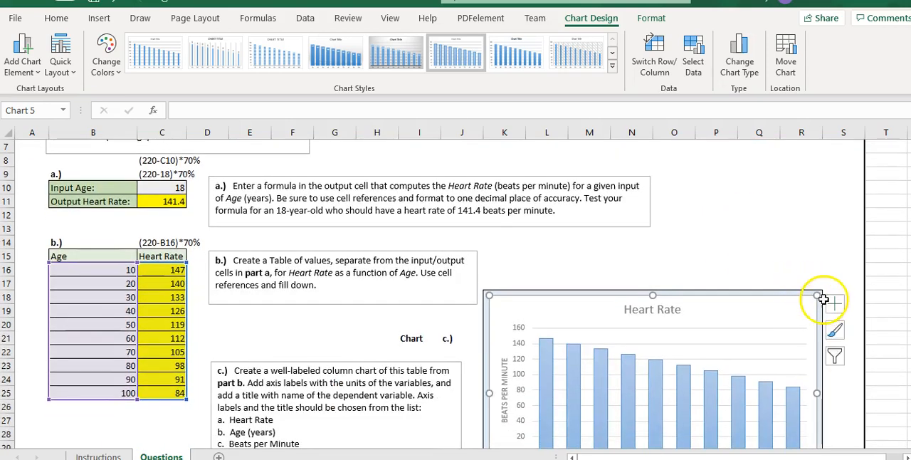
{"action": "left_click_drag", "start_coordinate": [816, 295], "coordinate": [783, 336]}
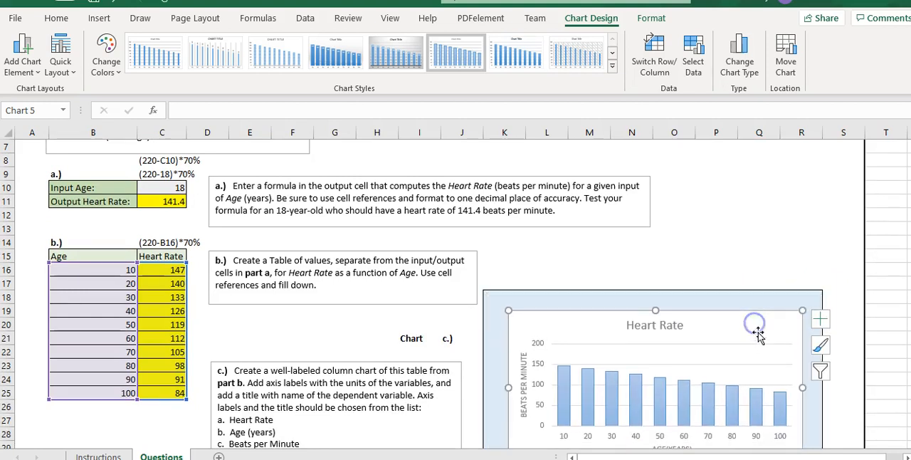
{"action": "left_click", "coordinate": [590, 325]}
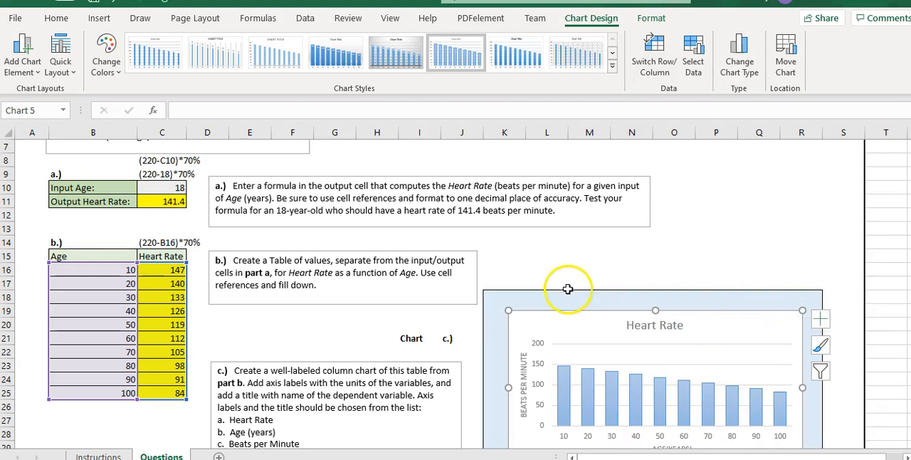
Check the last requirement on the Instructions sheet and save the workbook under its suggested name in QR > chapter 1 > excel files on USB Drive (F:)
{"action": "left_click", "coordinate": [99, 456]}
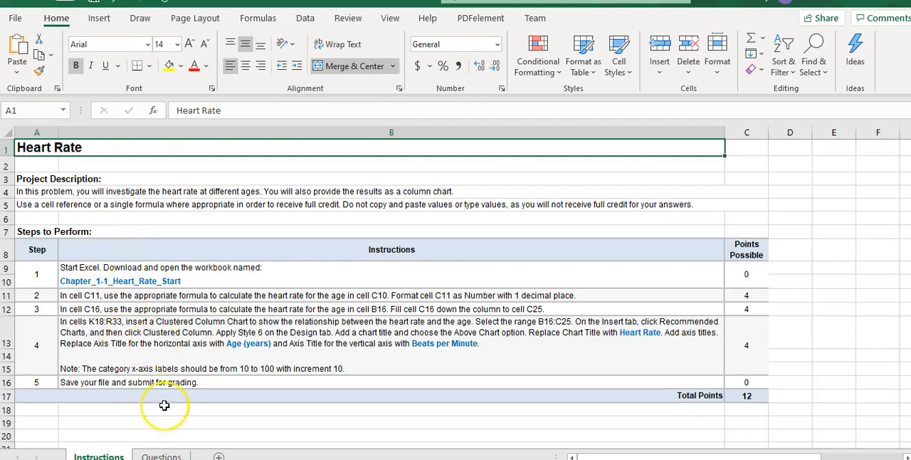
{"action": "left_click", "coordinate": [162, 456]}
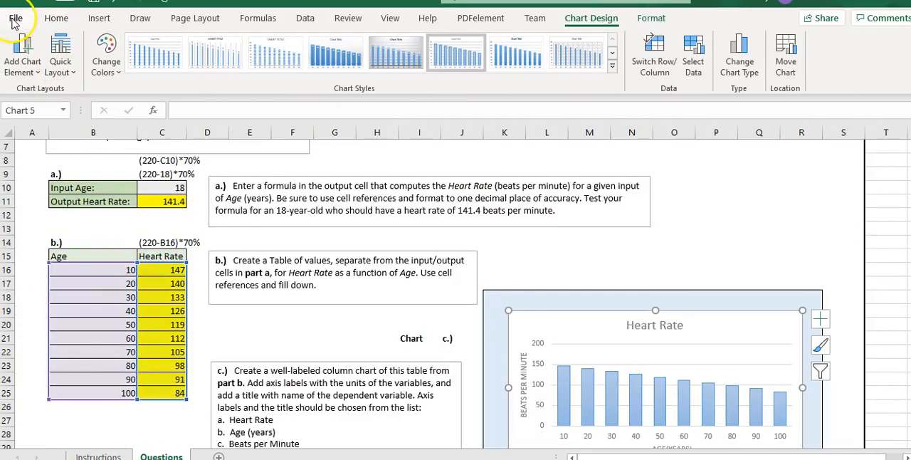
{"action": "left_click", "coordinate": [14, 19]}
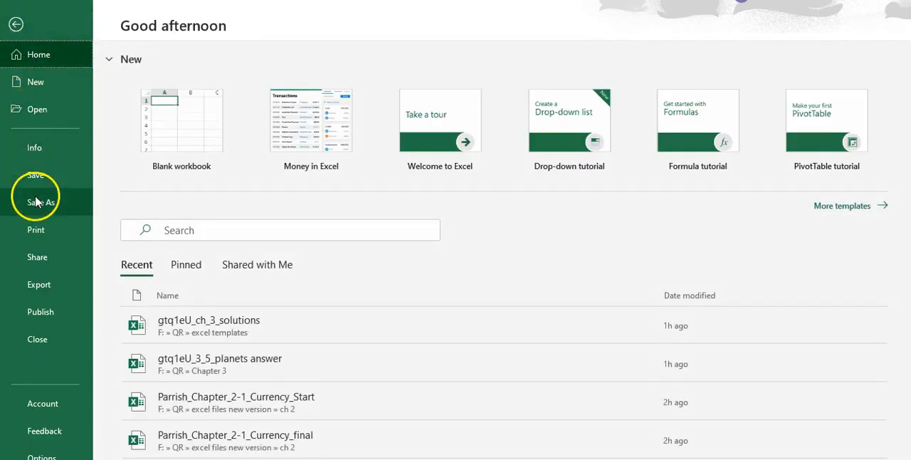
{"action": "left_click", "coordinate": [35, 202]}
{"action": "left_click", "coordinate": [186, 274]}
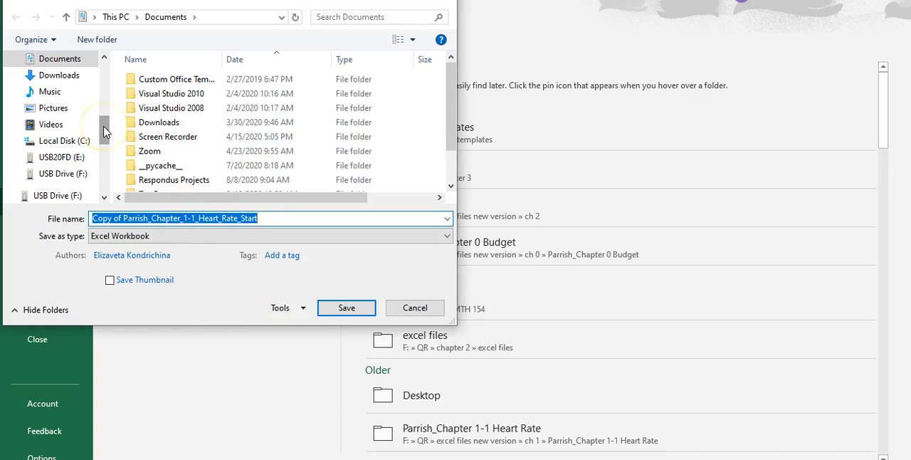
{"action": "left_click_drag", "start_coordinate": [103, 128], "coordinate": [106, 198]}
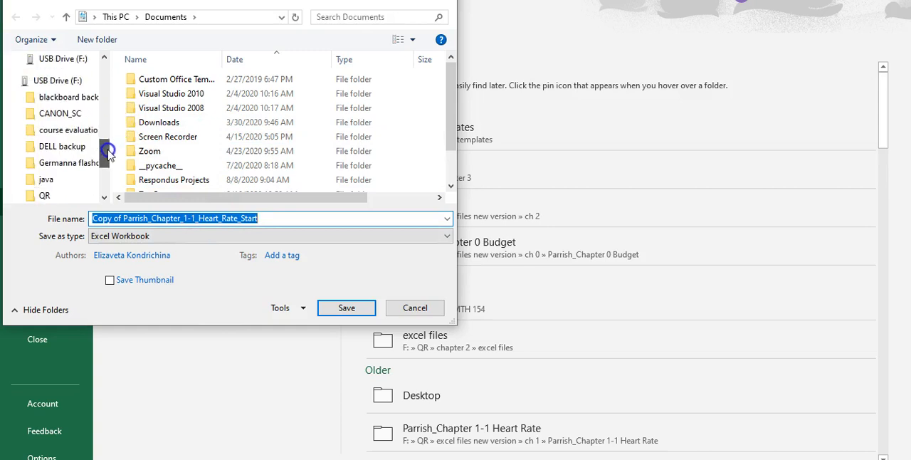
{"action": "left_click", "coordinate": [60, 198]}
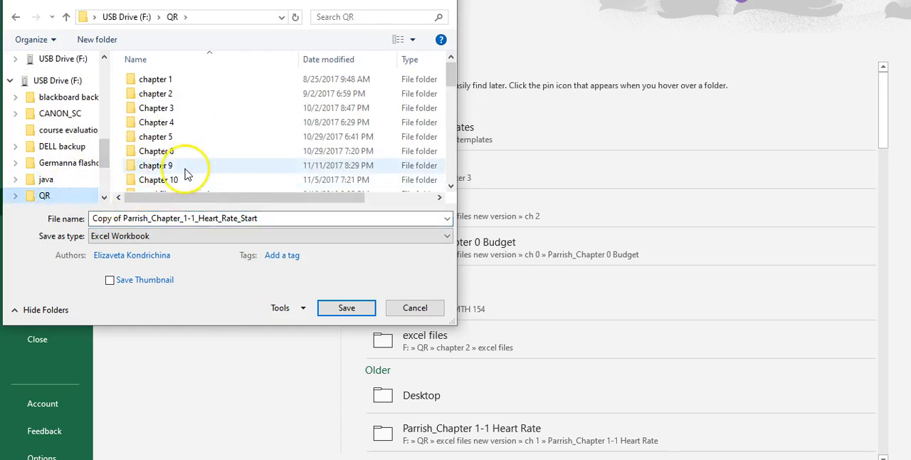
{"action": "double_click", "coordinate": [169, 82]}
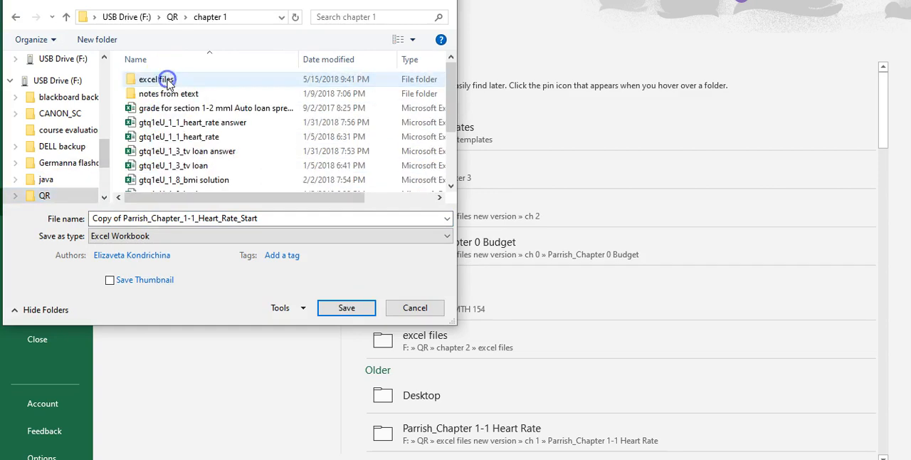
{"action": "double_click", "coordinate": [158, 81]}
{"action": "left_click", "coordinate": [332, 310]}
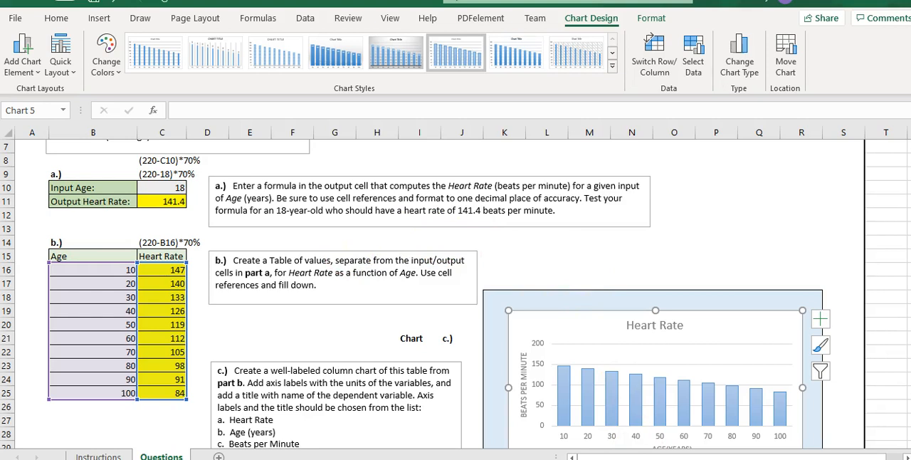
Switch to Chrome and open the Assignments page of the MTH 154 Fall 2020 course in MyLab Math
{"action": "mouse_move", "coordinate": [619, 458]}
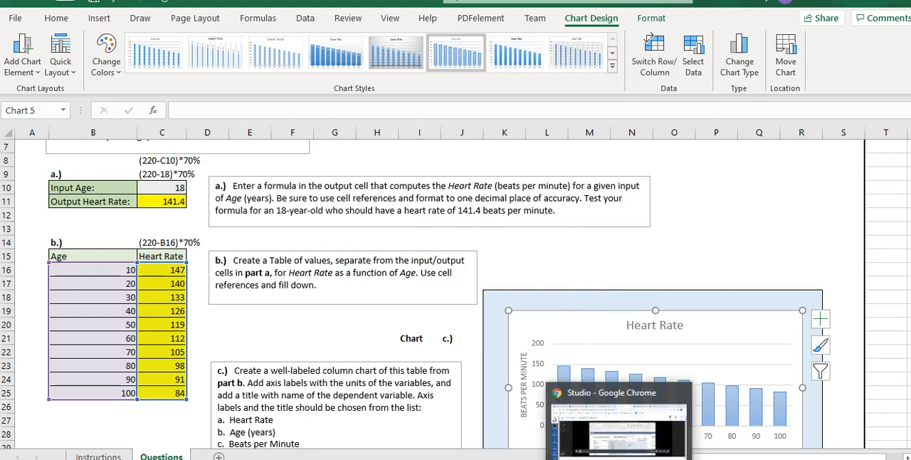
{"action": "left_click", "coordinate": [617, 427]}
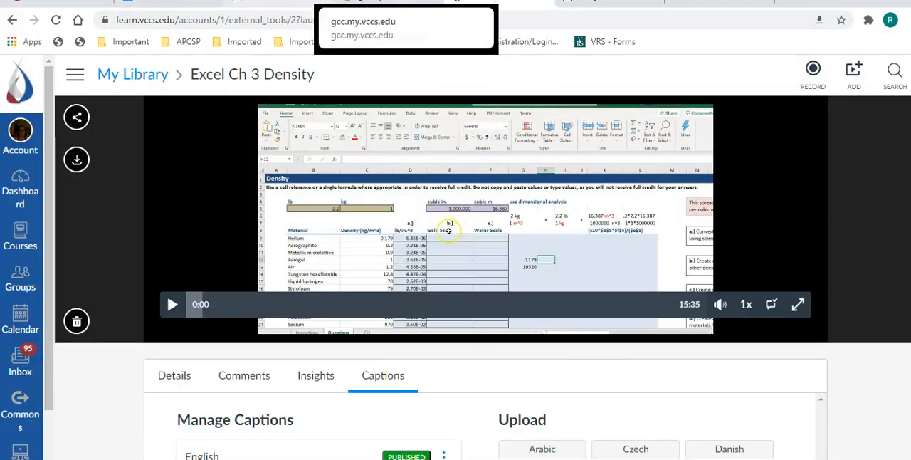
{"action": "left_click", "coordinate": [601, 7]}
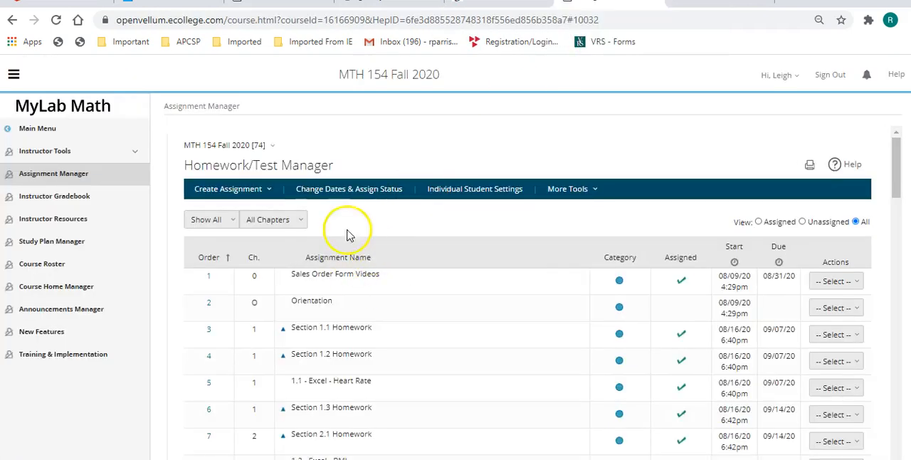
{"action": "left_click", "coordinate": [22, 126]}
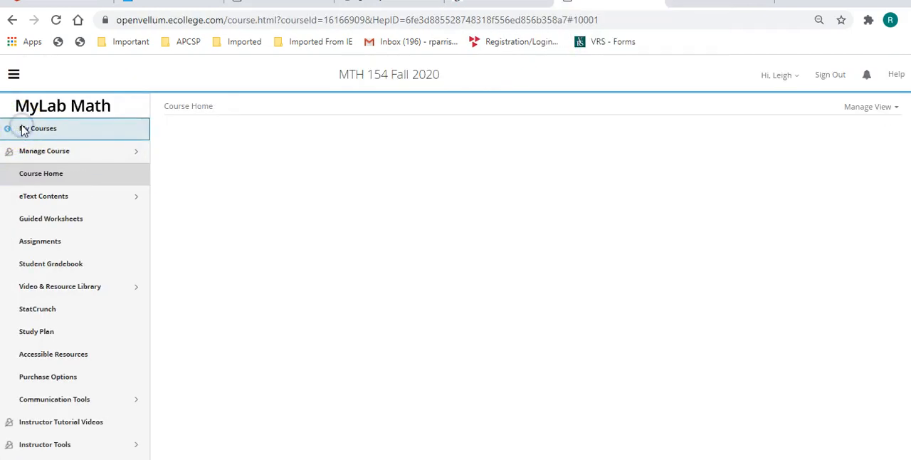
{"action": "left_click", "coordinate": [23, 129]}
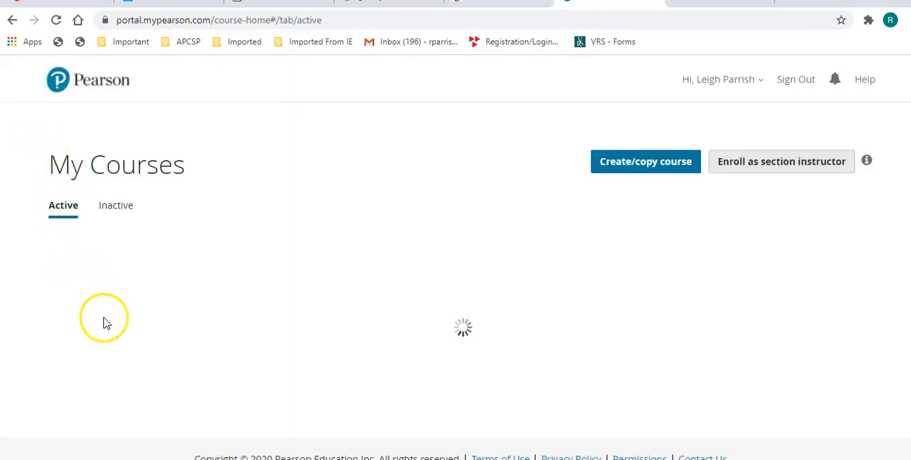
{"action": "left_click", "coordinate": [121, 347]}
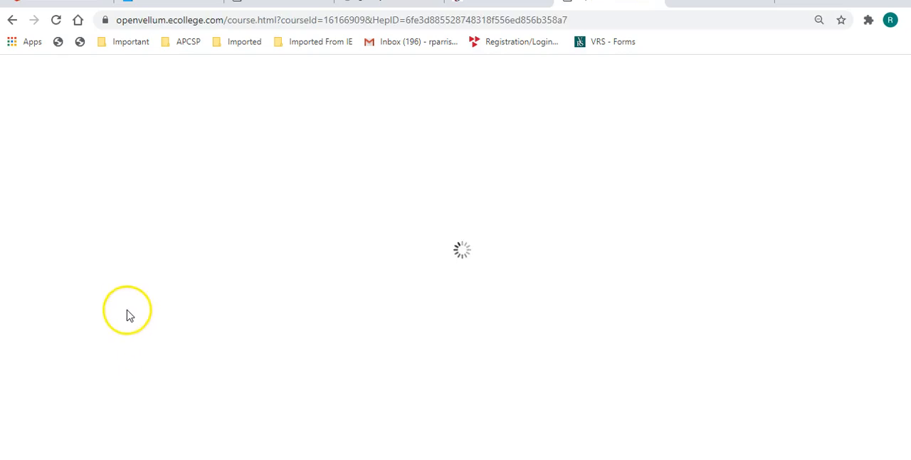
{"action": "left_click", "coordinate": [54, 240]}
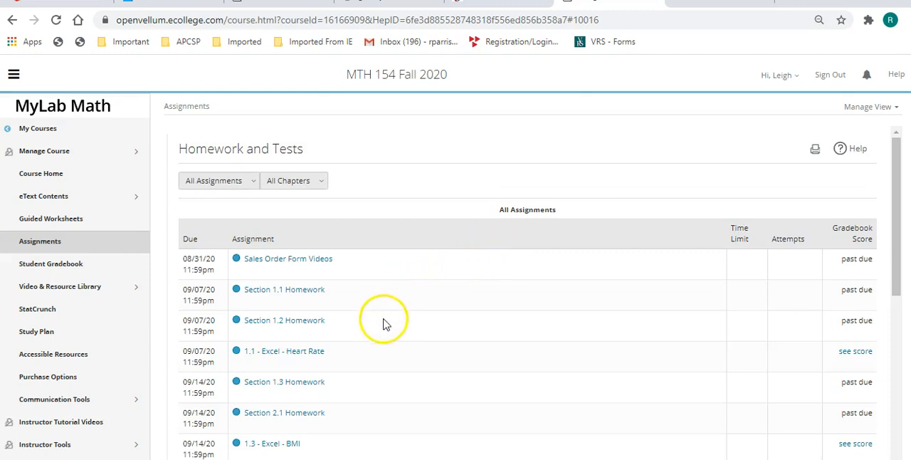
Open the 1.1 - Excel - Heart Rate assignment for score improvement and launch its Chapter 1-1 Heart Rate project
{"action": "left_click", "coordinate": [293, 351]}
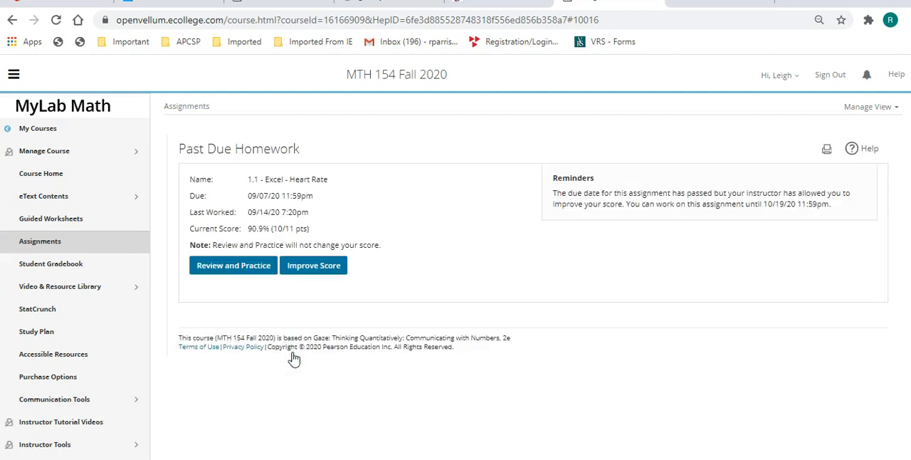
{"action": "left_click", "coordinate": [313, 266]}
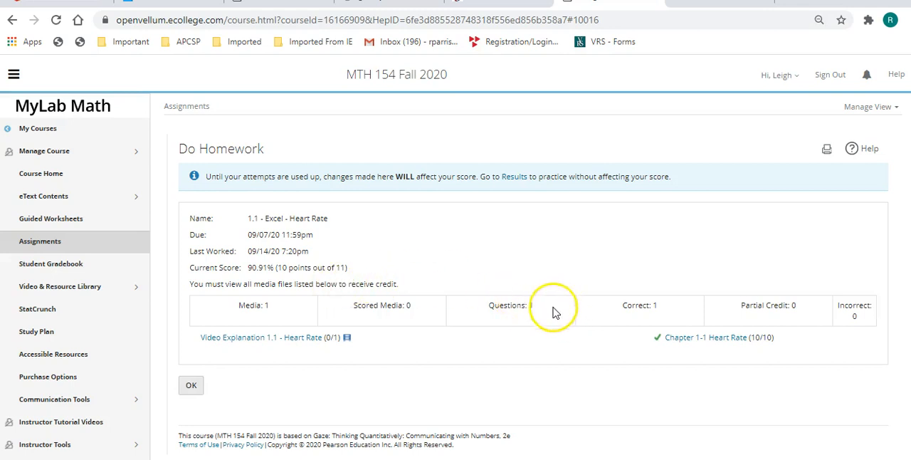
{"action": "left_click", "coordinate": [713, 342]}
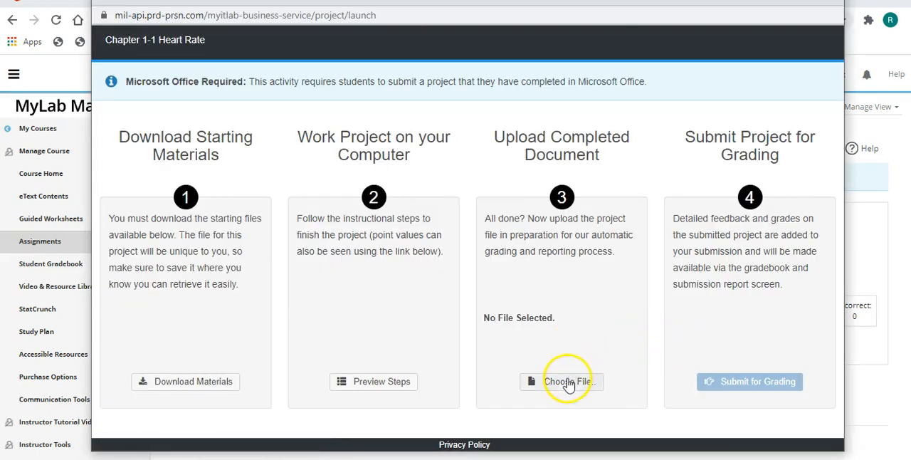
Upload the saved copy of the Chapter 1-1 Heart Rate workbook from QR > chapter 1 > excel files as the completed document
{"action": "left_click", "coordinate": [567, 384]}
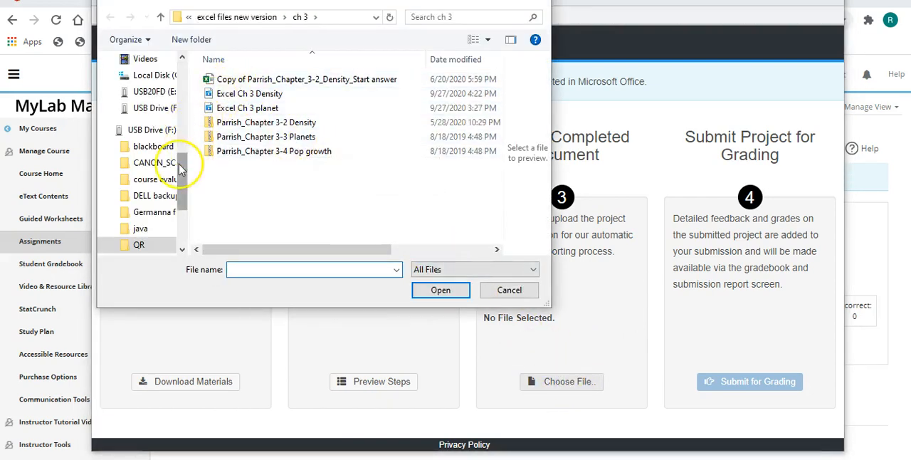
{"action": "scroll", "coordinate": [181, 178], "scroll_direction": "down", "scroll_amount": 2}
{"action": "left_click", "coordinate": [140, 195]}
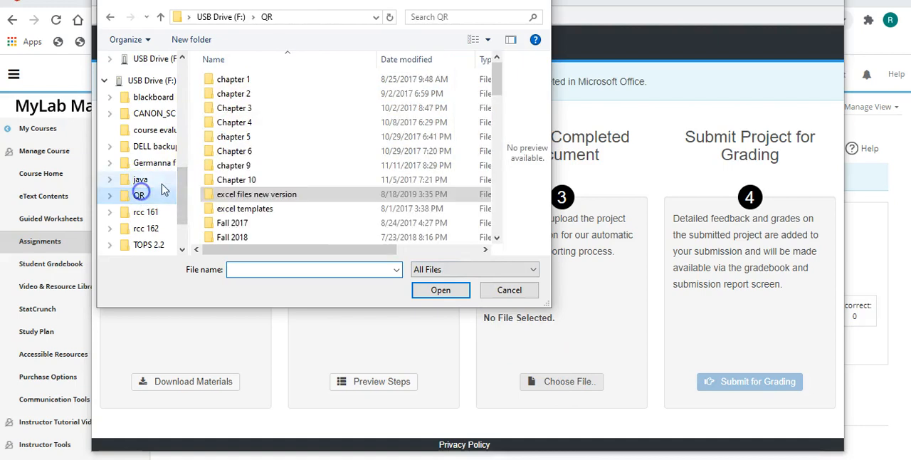
{"action": "double_click", "coordinate": [238, 80]}
{"action": "left_click", "coordinate": [239, 82]}
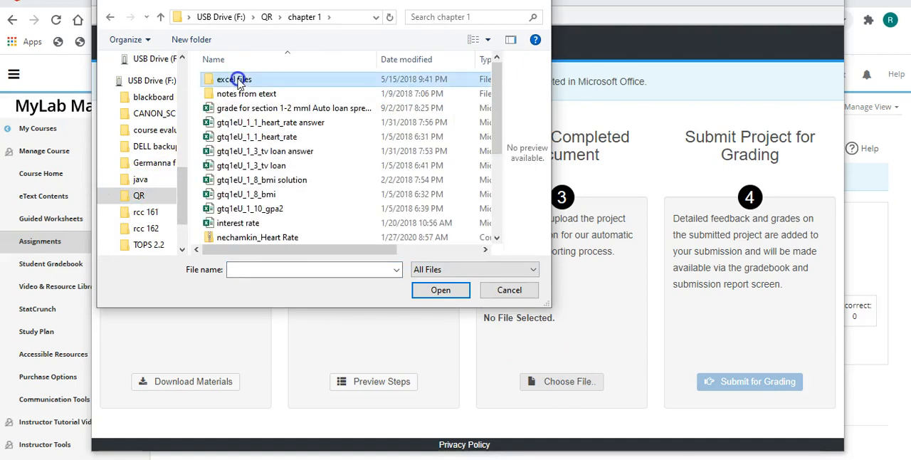
{"action": "double_click", "coordinate": [239, 81]}
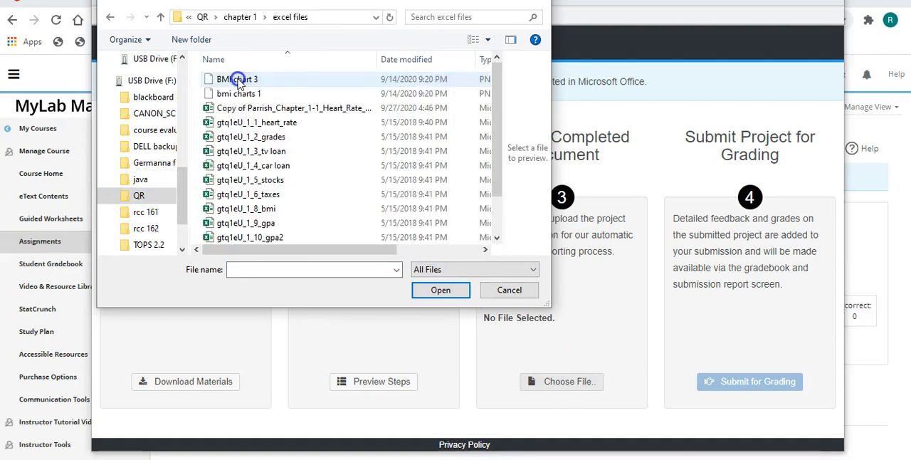
{"action": "double_click", "coordinate": [326, 108]}
{"action": "left_click", "coordinate": [541, 383]}
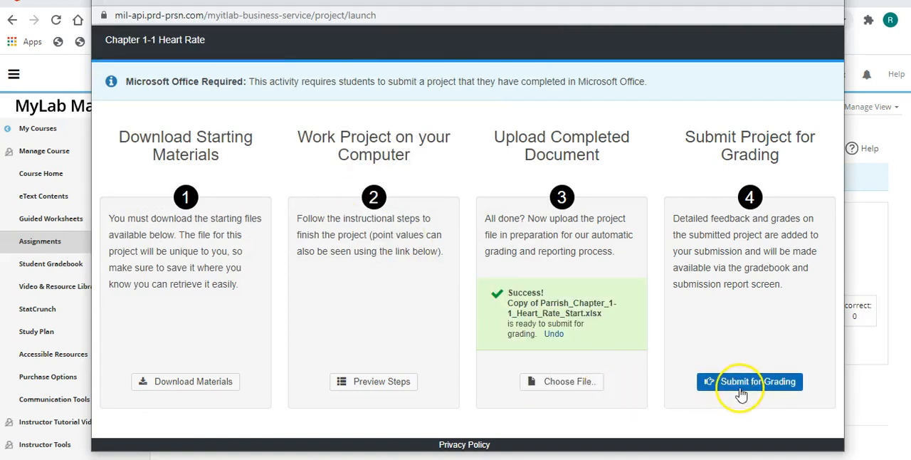
Submit the uploaded Chapter 1-1 Heart Rate workbook for grading and close the project
{"action": "left_click", "coordinate": [740, 383]}
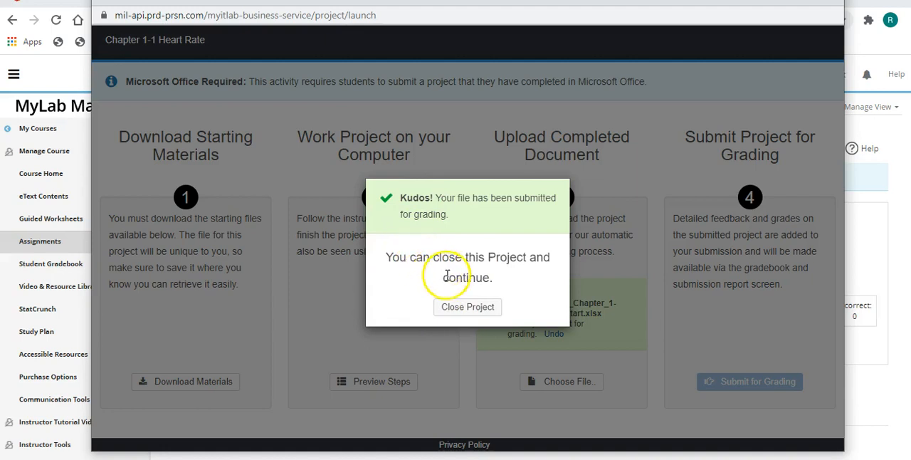
{"action": "left_click", "coordinate": [468, 308]}
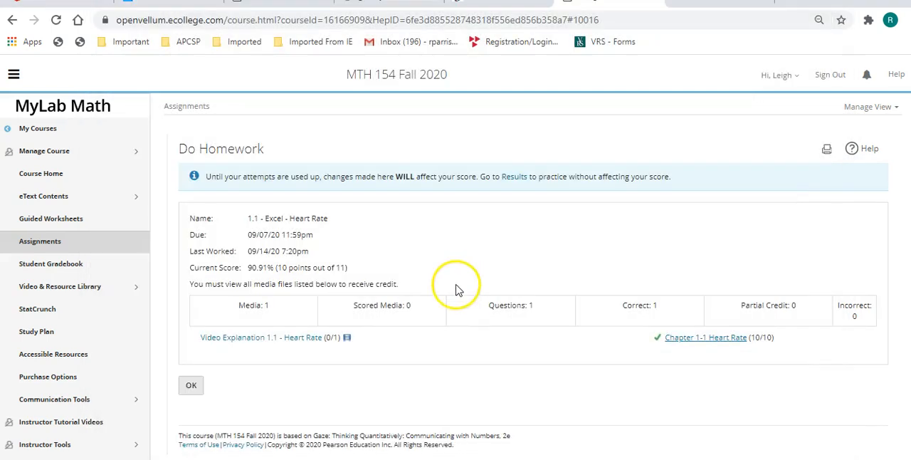
Open the review of the 1.1 - Excel - Heart Rate assignment from the Student Gradebook
{"action": "left_click", "coordinate": [43, 265]}
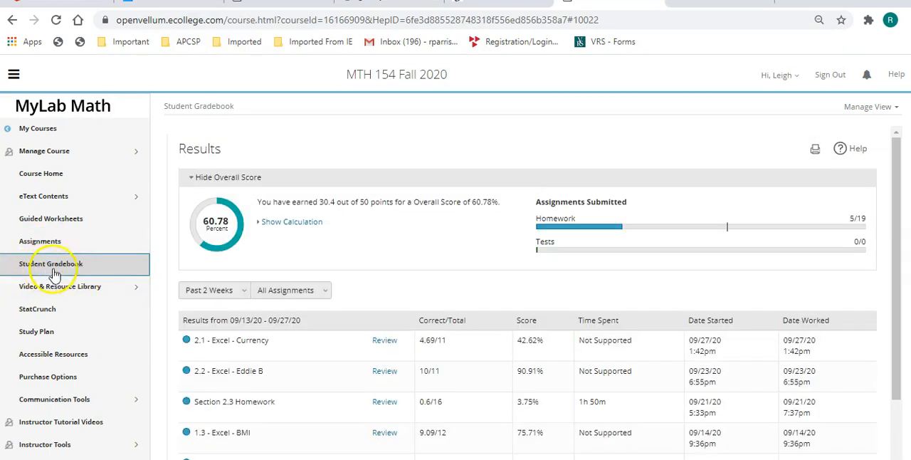
{"action": "scroll", "coordinate": [281, 374], "scroll_direction": "down", "scroll_amount": 2}
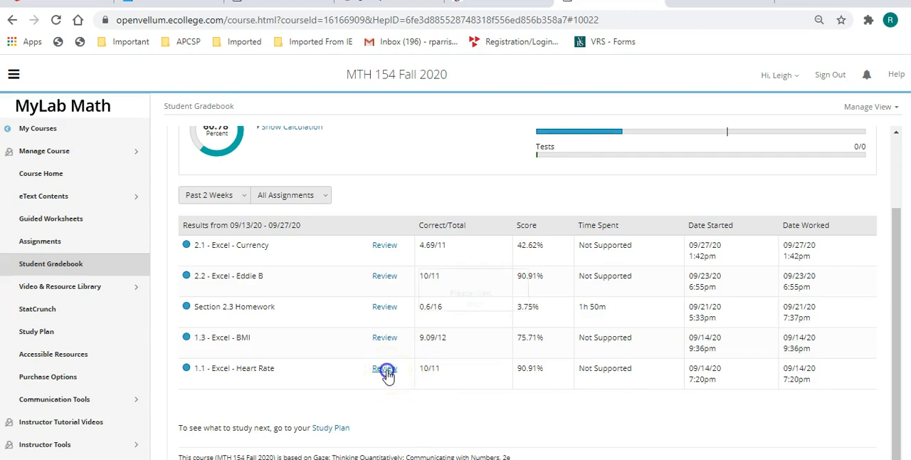
{"action": "left_click", "coordinate": [385, 369]}
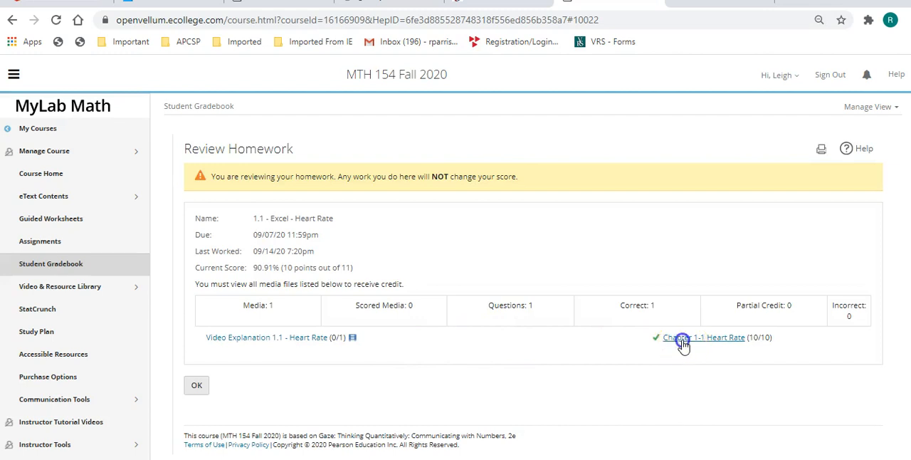
Examine the points earned for each instruction on the Chapter 1-1 Heart Rate score card and close the report
{"action": "left_click", "coordinate": [682, 342]}
{"action": "left_click", "coordinate": [473, 327]}
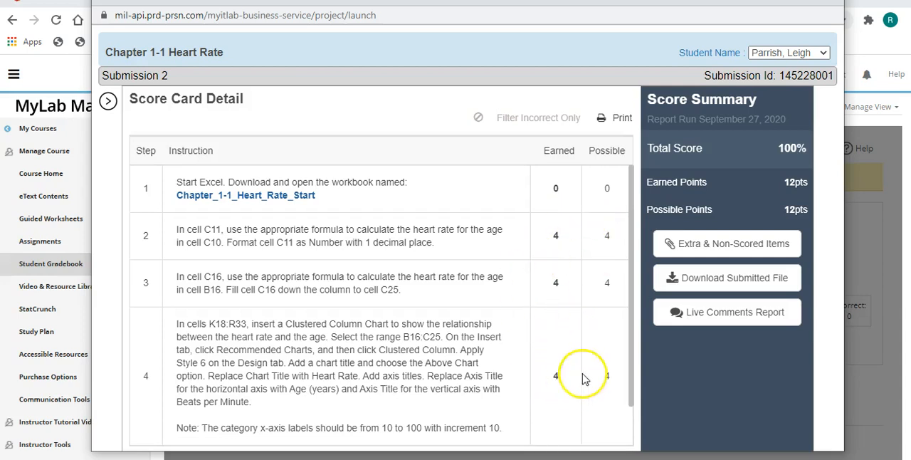
{"action": "scroll", "coordinate": [545, 299], "scroll_direction": "down", "scroll_amount": 1}
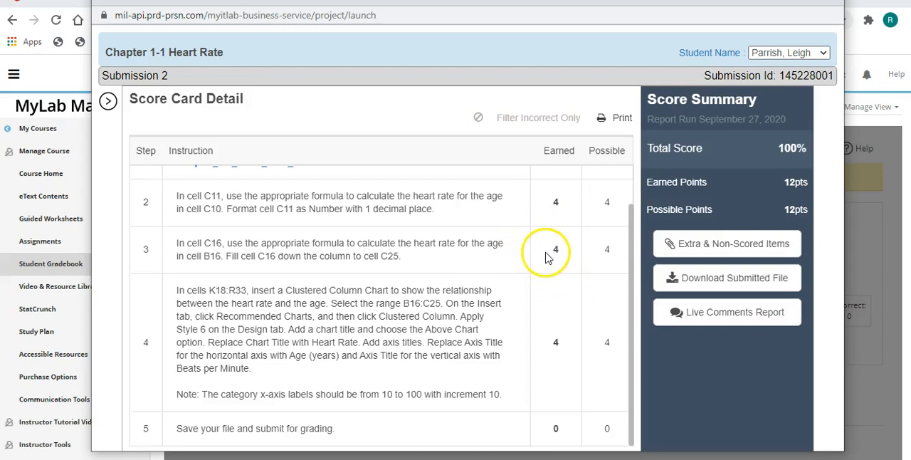
{"action": "left_click", "coordinate": [828, 2]}
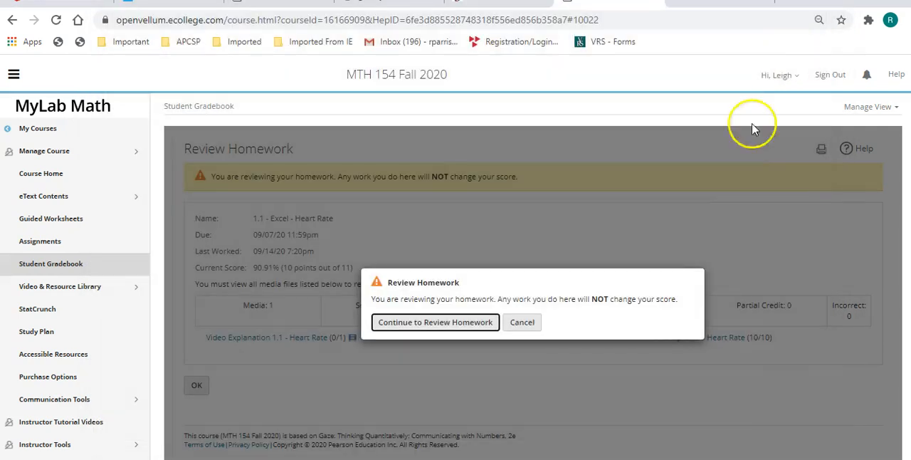
{"action": "left_click", "coordinate": [521, 319]}
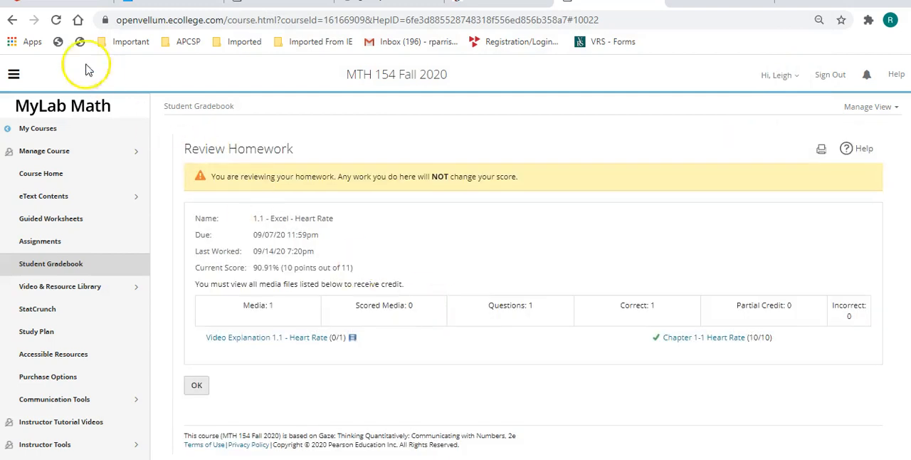
Return to the gradebook results and open the Chapter 2-1 Currency score card from the 2.1 - Excel - Currency review
{"action": "left_click", "coordinate": [12, 19]}
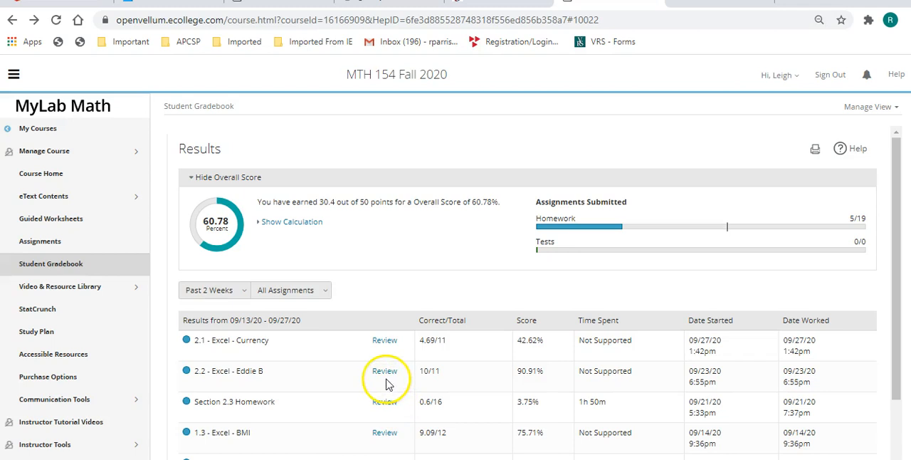
{"action": "left_click", "coordinate": [379, 343]}
{"action": "left_click", "coordinate": [667, 341]}
{"action": "left_click", "coordinate": [484, 323]}
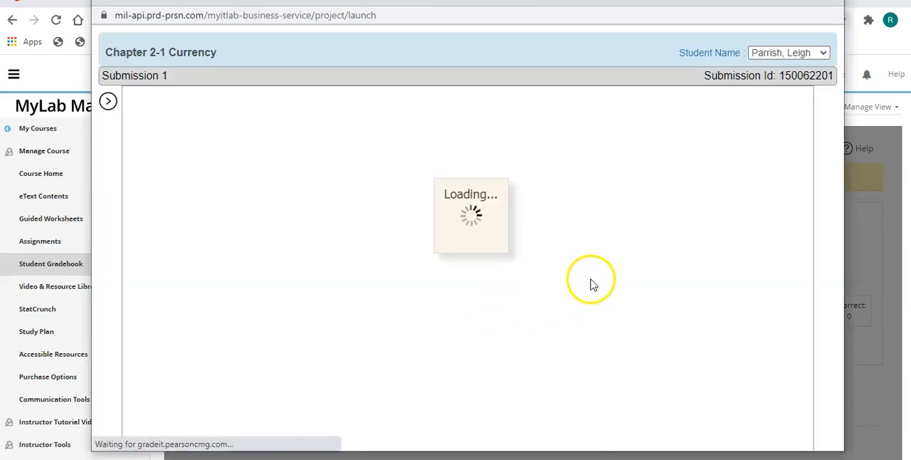
Examine the detailed error feedback for step 4 of the Chapter 2-1 Currency score card and close the report
{"action": "scroll", "coordinate": [562, 292], "scroll_direction": "down", "scroll_amount": 1}
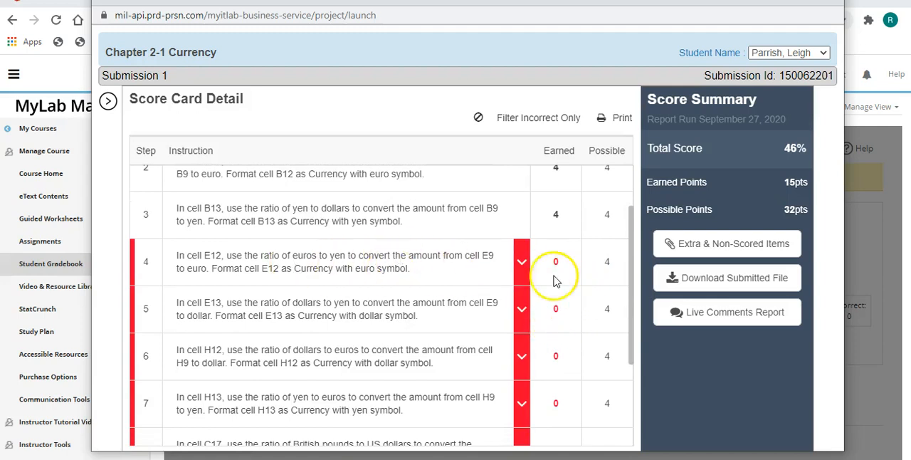
{"action": "left_click", "coordinate": [524, 270]}
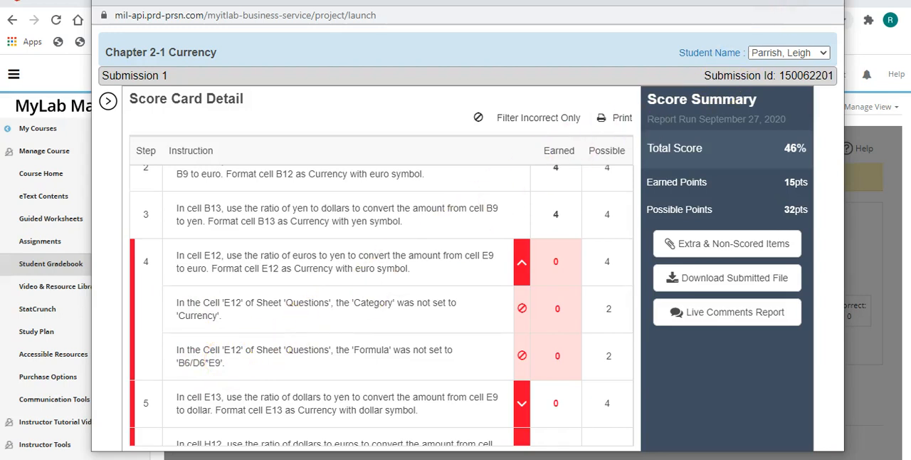
{"action": "left_click", "coordinate": [828, 2]}
{"action": "left_click", "coordinate": [523, 324]}
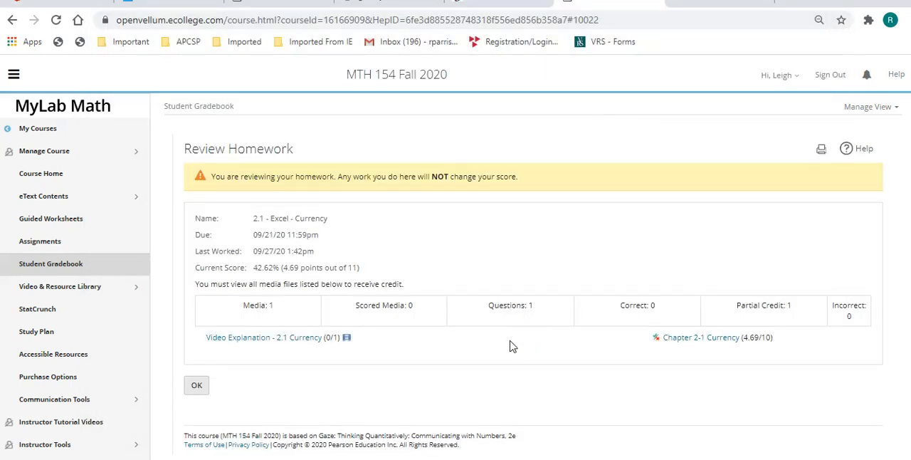